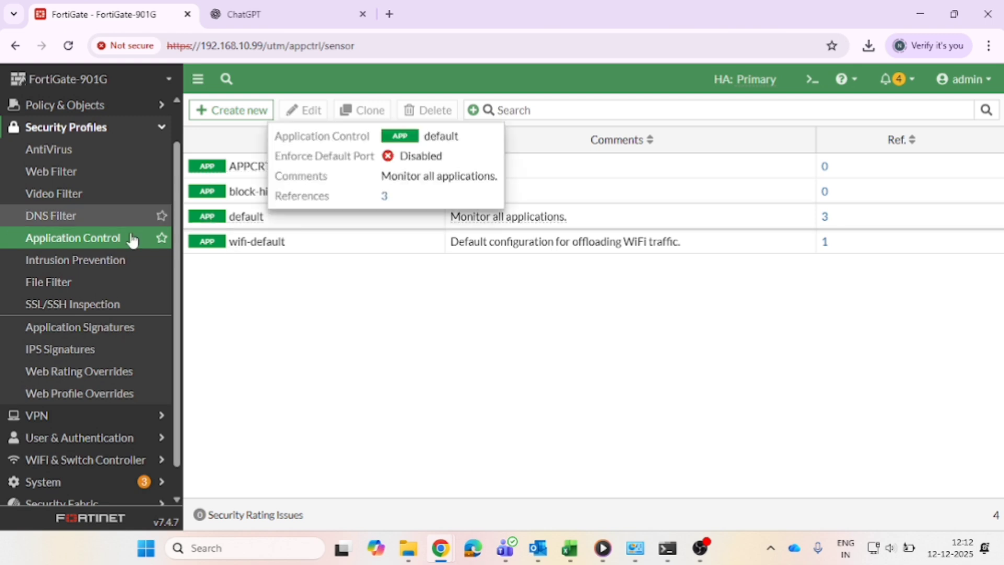
click(107, 245)
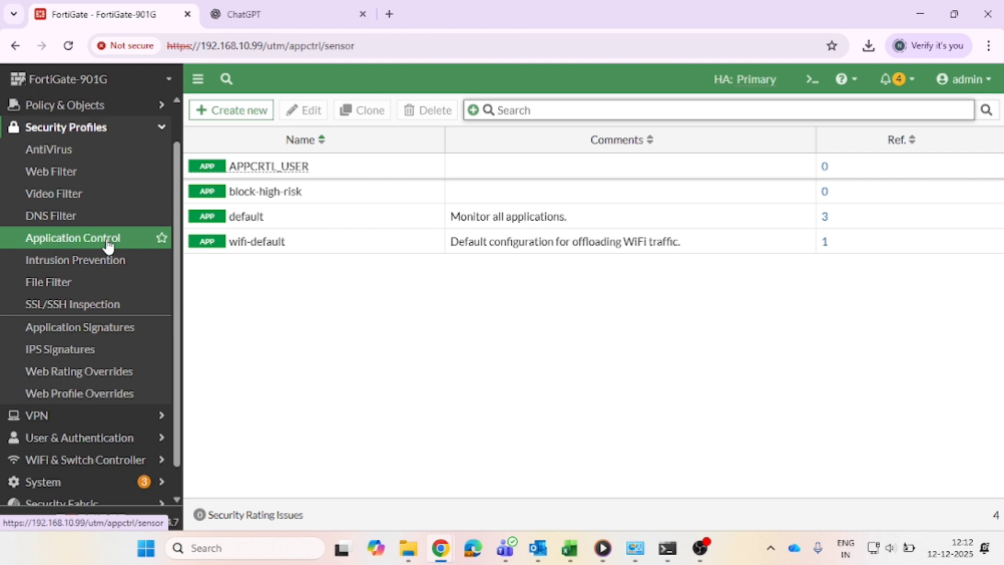
right_click(107, 245)
click(43, 244)
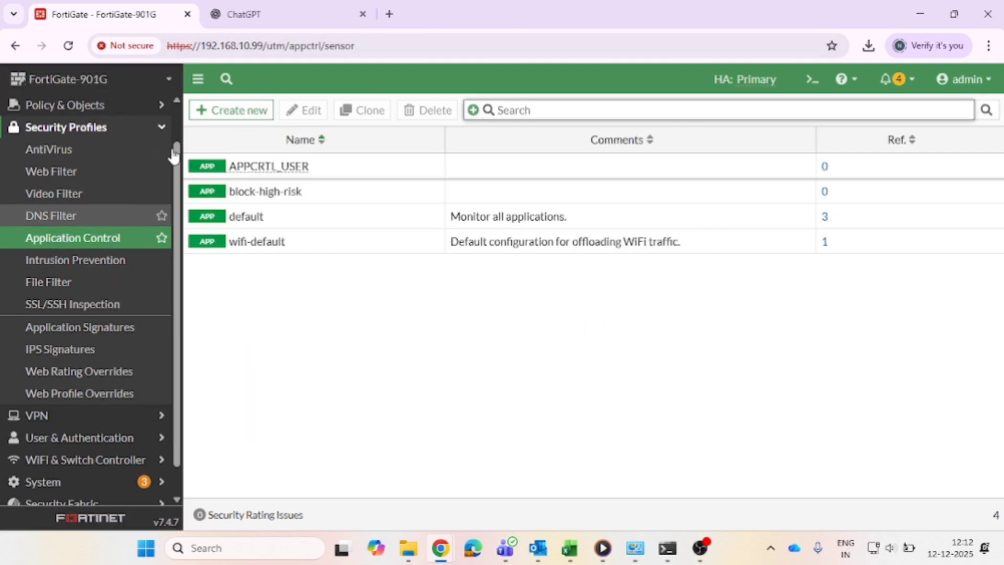
Create a new application control sensor named AI_BLOCKPROFILE.
click(227, 113)
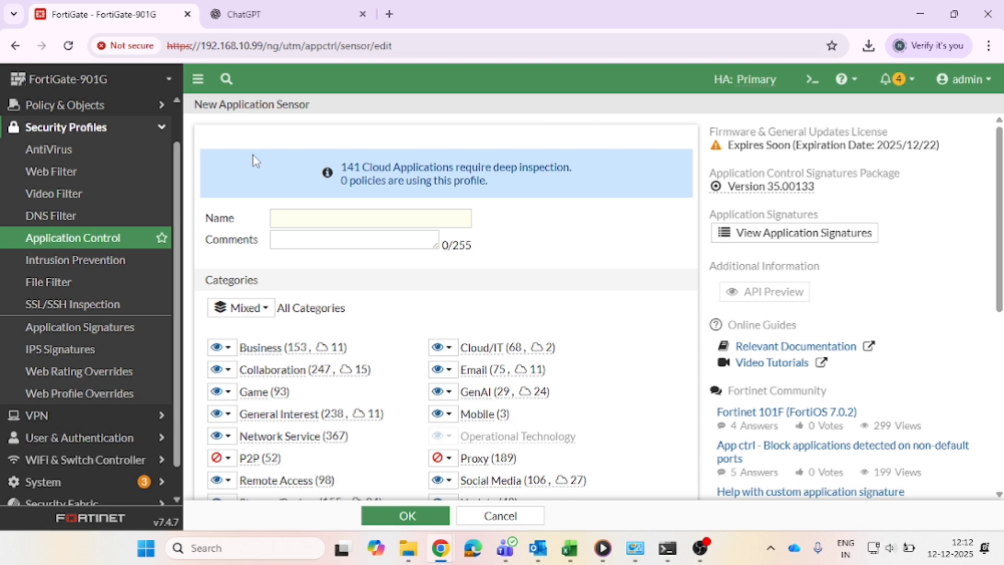
click(286, 220)
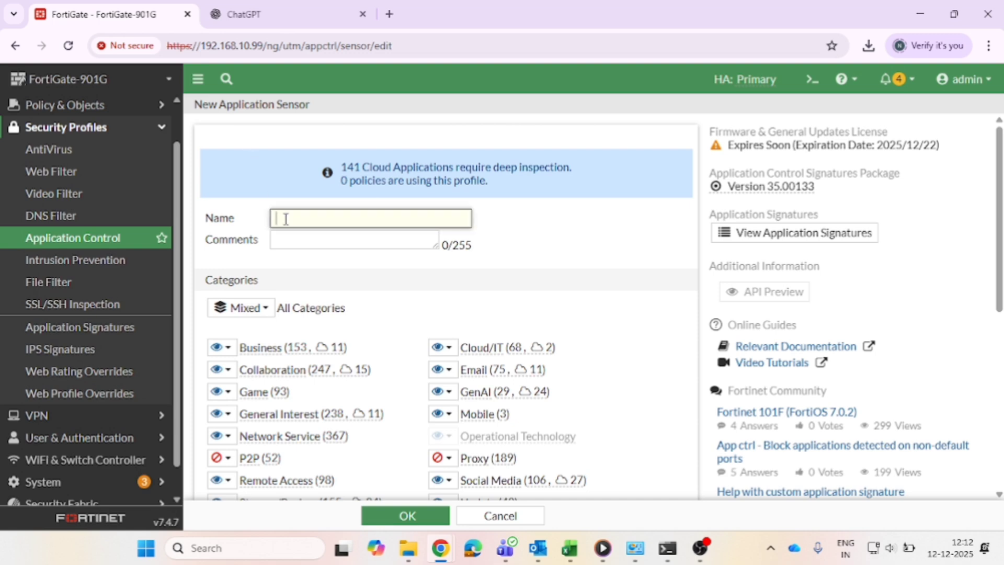
text(A)
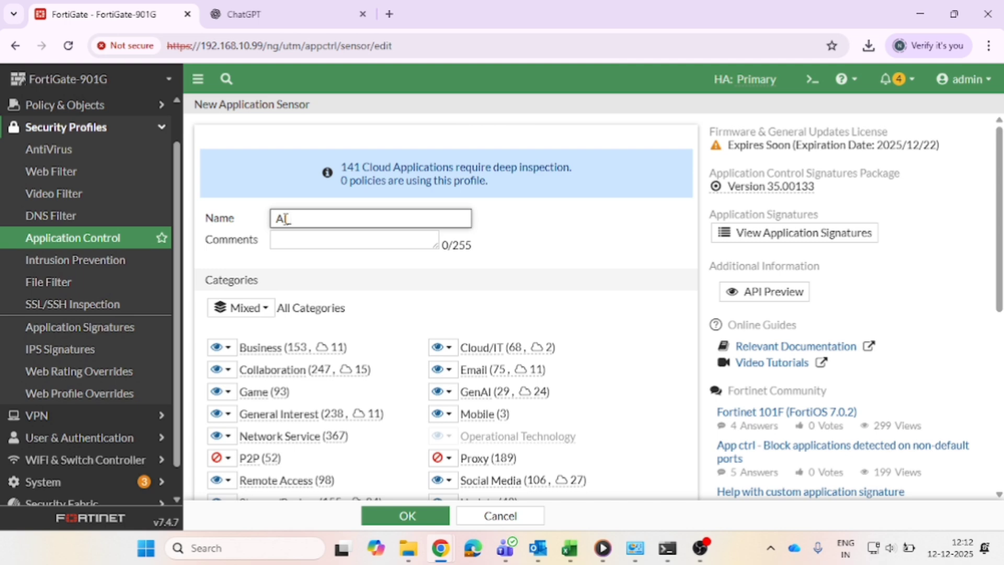
text(I_BLOCKPROFILE)
Open the list of signatures in the GenAI category.
scroll(394, 334, down, 3)
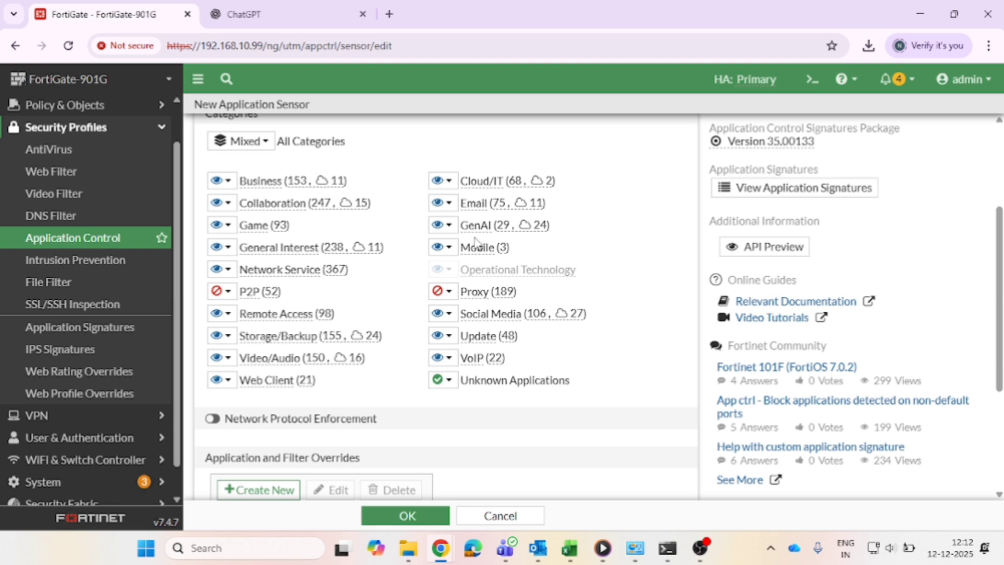
drag(461, 225, 489, 225)
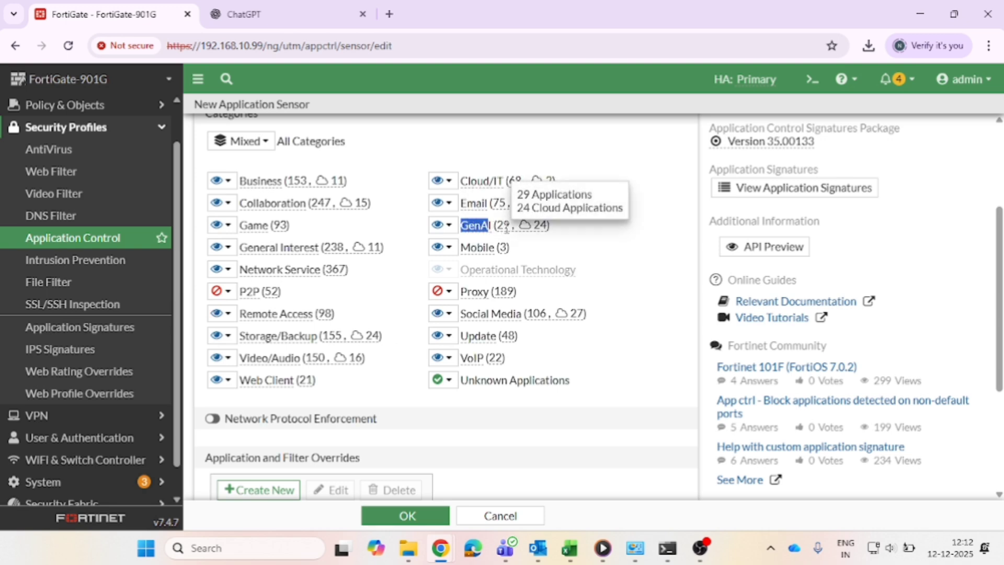
click(456, 230)
click(465, 337)
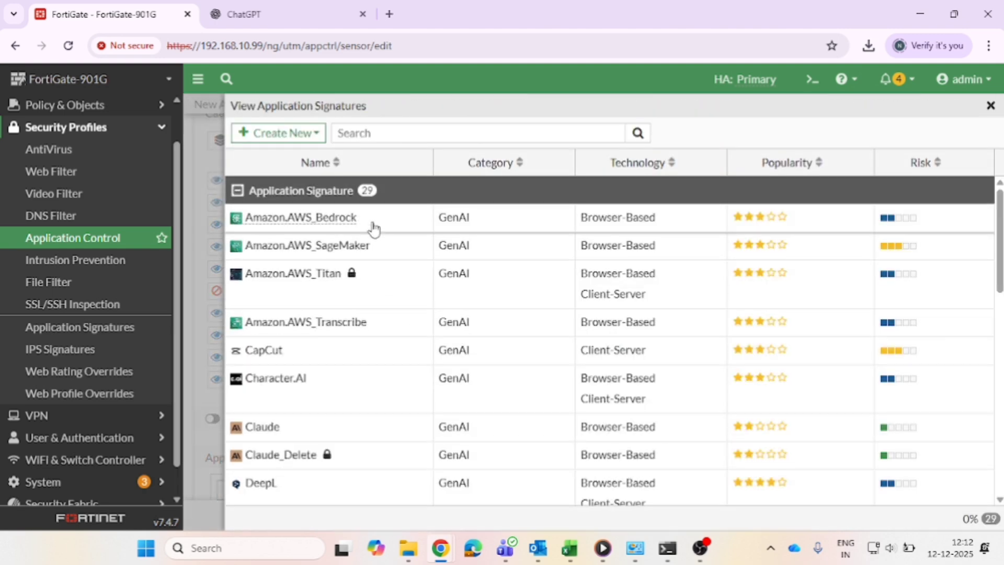
Browse the GenAI application signatures list, including OpenAI.ChatGPT.
scroll(366, 259, down, 3)
scroll(368, 261, down, 3)
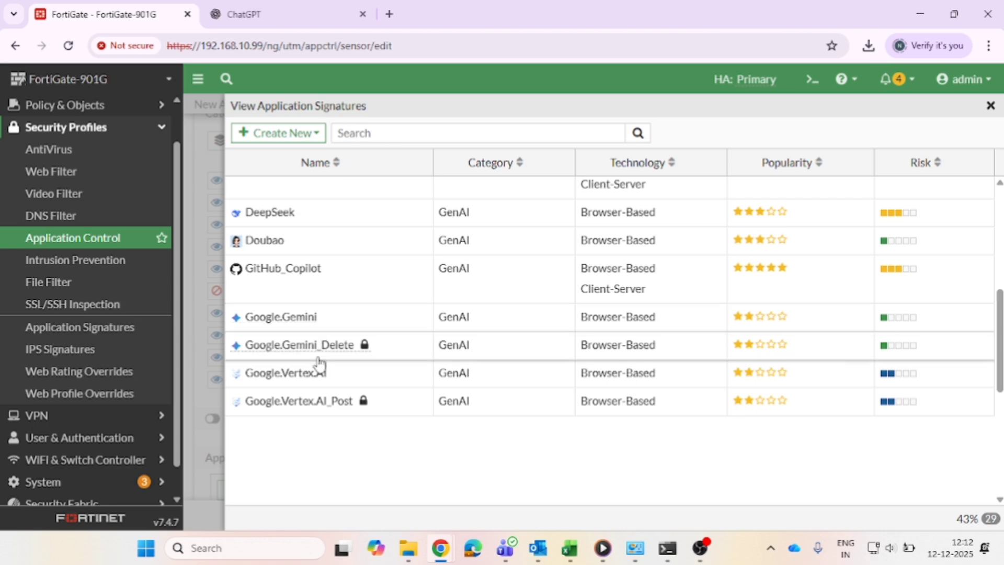
scroll(319, 366, down, 3)
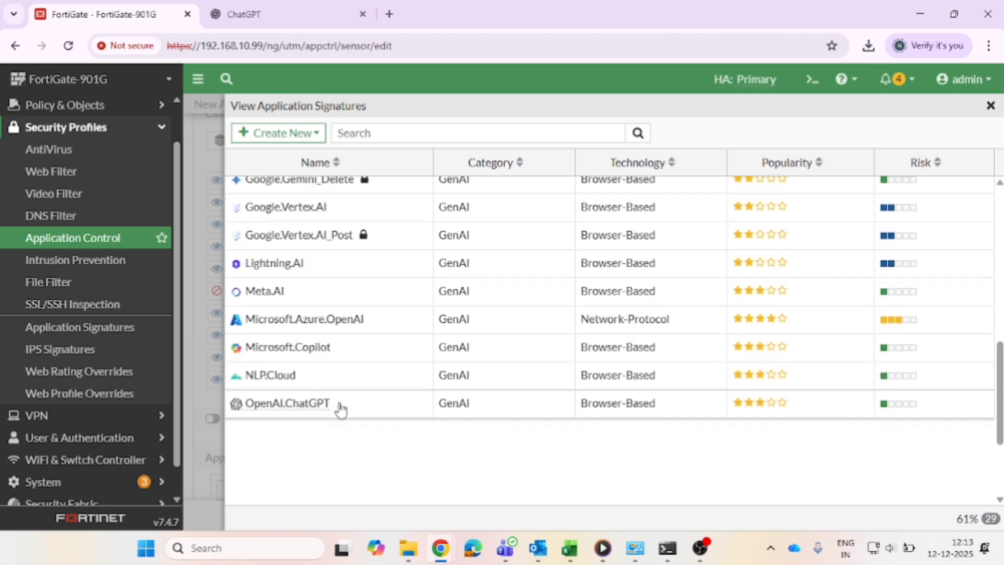
drag(338, 406, 238, 406)
scroll(242, 408, down, 2)
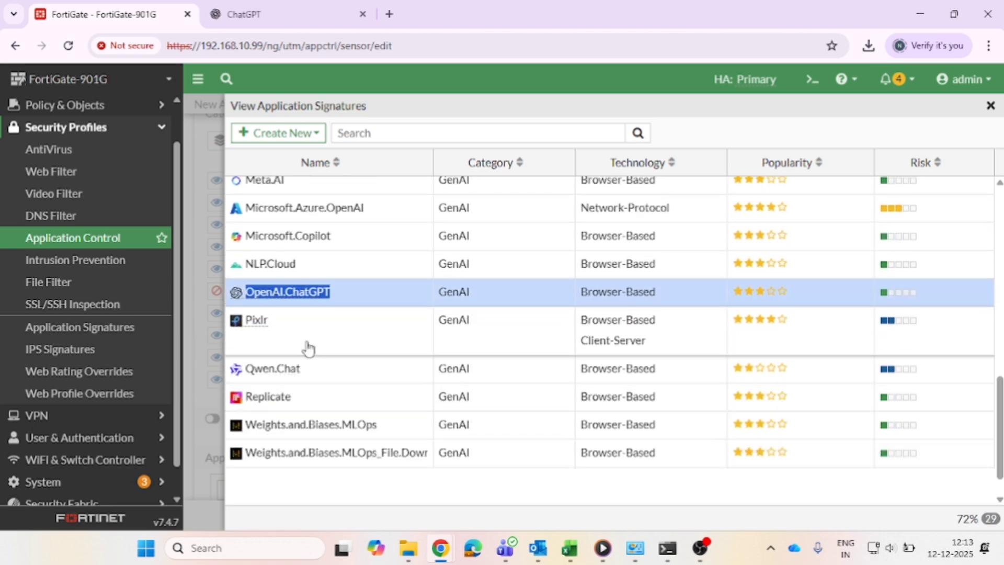
scroll(308, 387, down, 1)
scroll(308, 404, up, 10)
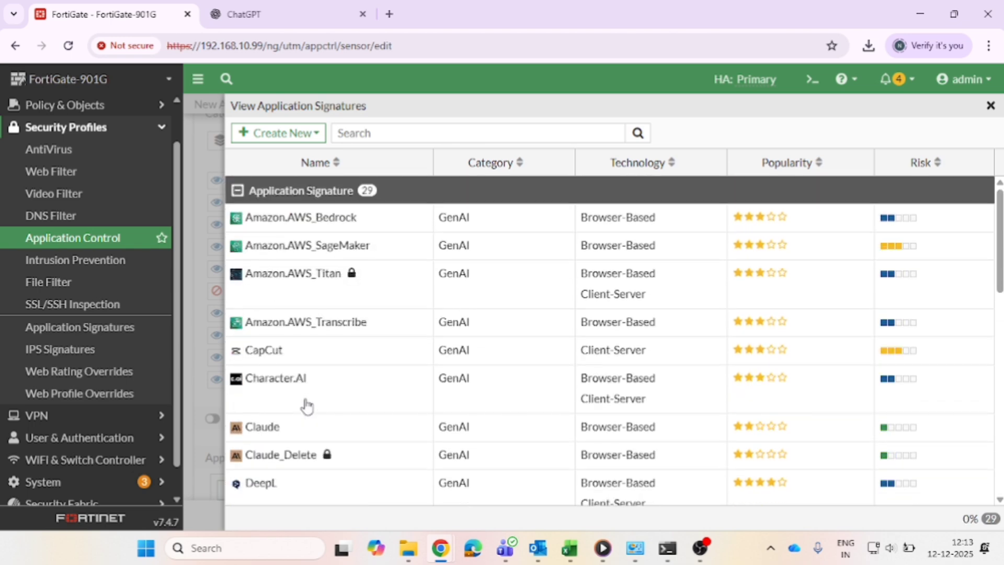
scroll(381, 285, down, 10)
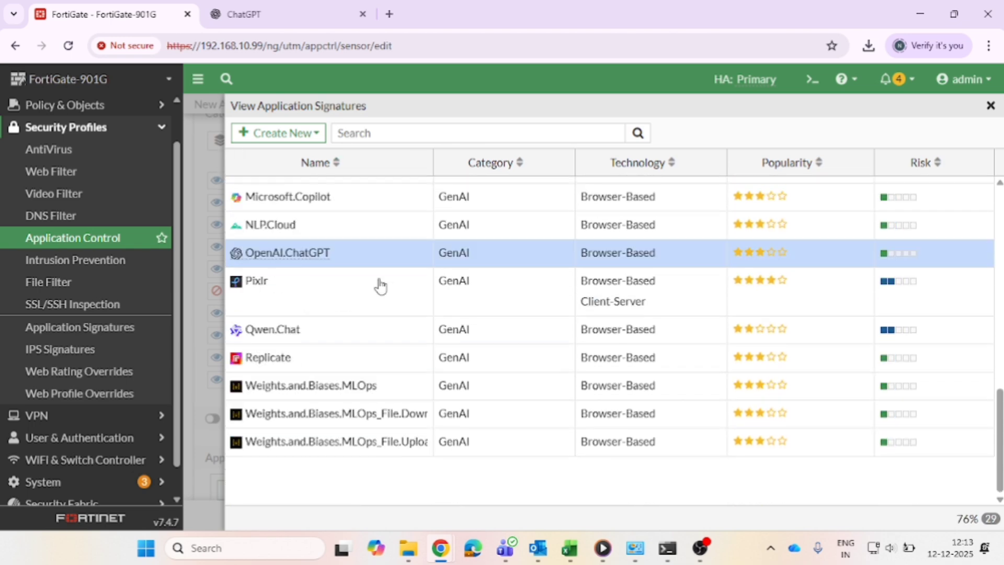
scroll(381, 285, up, 10)
mouse_move(384, 204)
mouse_down()
mouse_move(361, 200)
mouse_move(366, 191)
mouse_move(316, 136)
mouse_move(415, 351)
mouse_move(314, 161)
mouse_move(312, 133)
mouse_up()
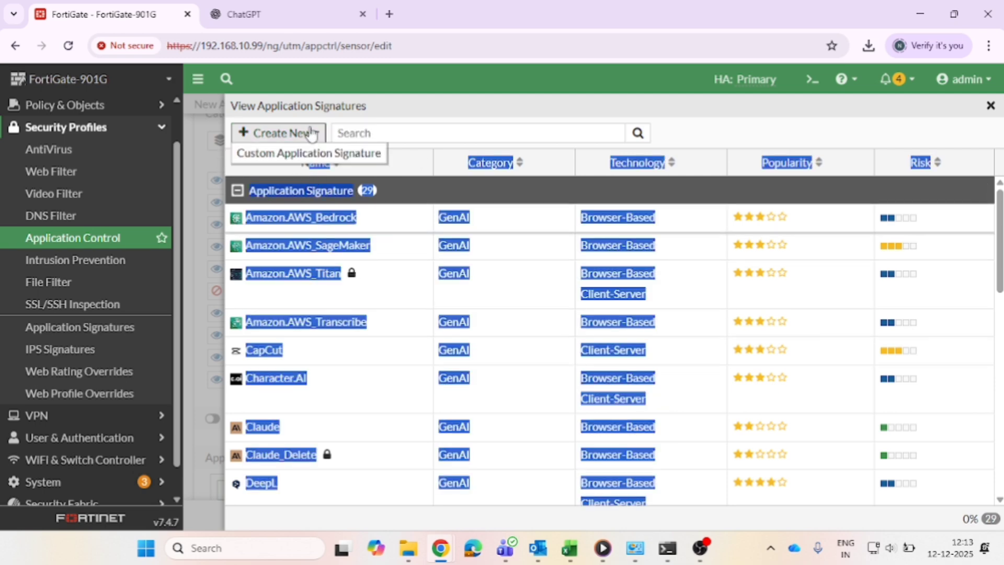
click(293, 157)
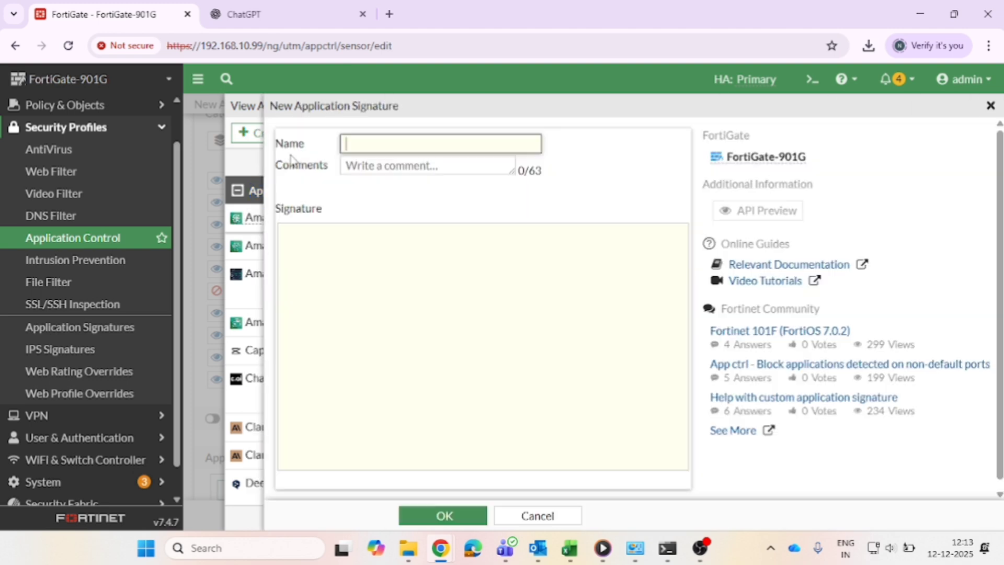
click(369, 286)
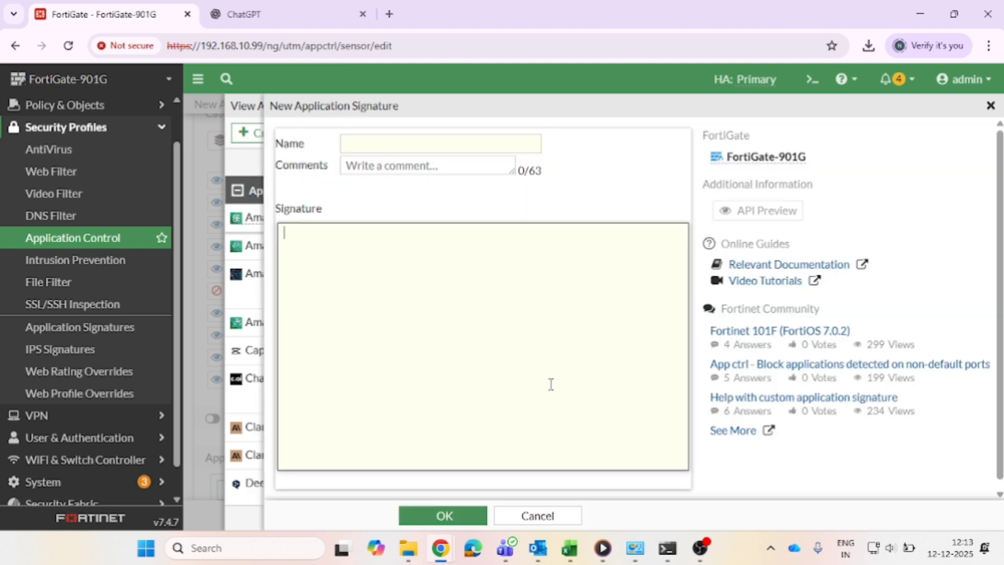
click(534, 516)
Switch to the ChatGPT tab, reload it, and send the prompt GIVE ME SQL DEFINITATIO.
scroll(732, 288, down, 3)
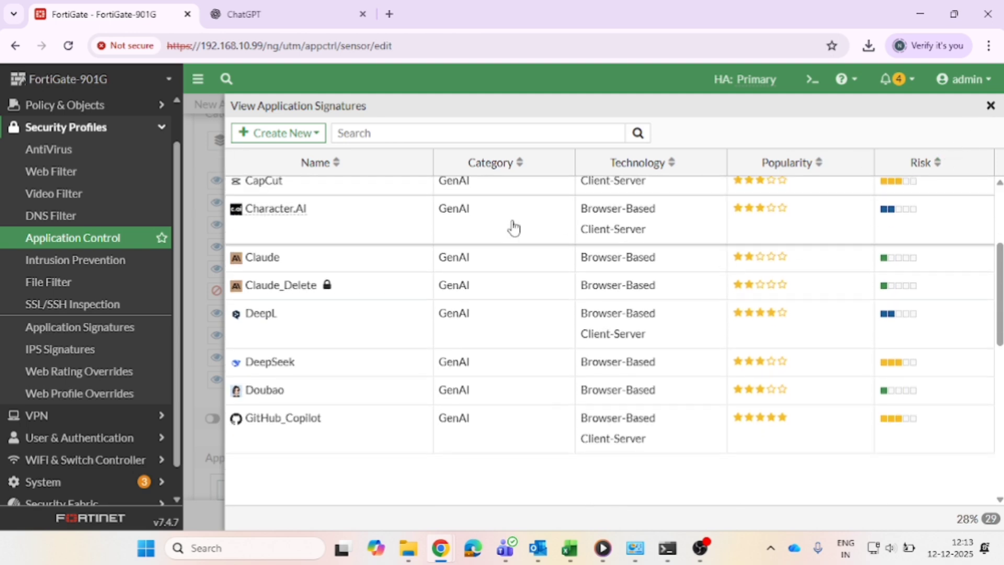
click(284, 20)
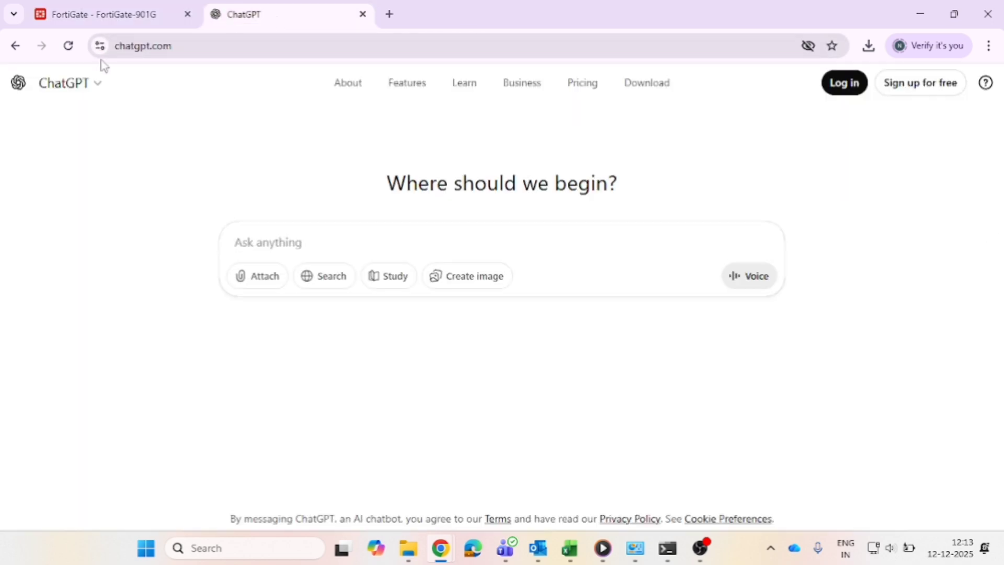
click(67, 46)
text(GIVE ME SQ)
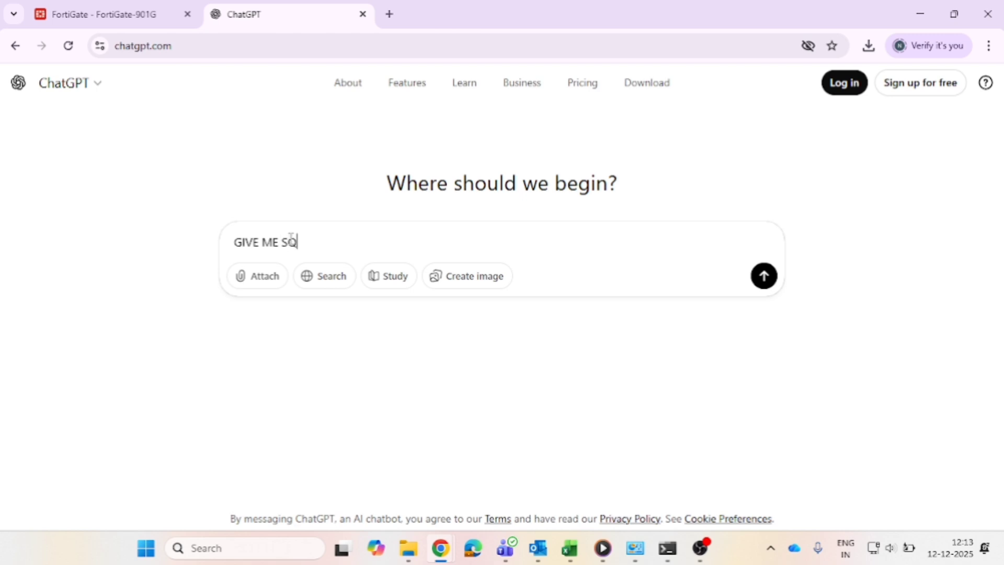
text(L DEFINITATIO)
key(Return)
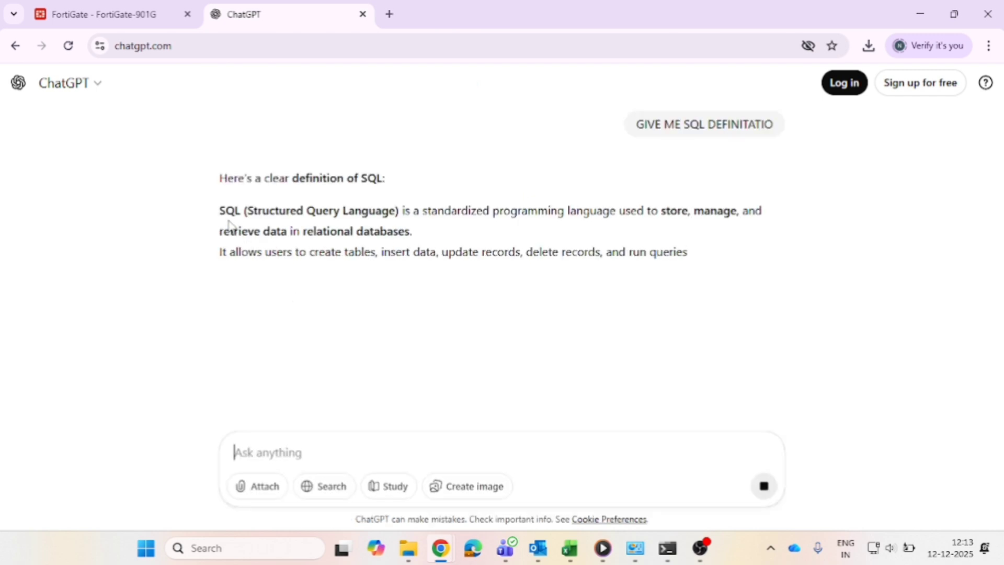
Return to the FortiGate tab and close the application signatures list.
drag(225, 211, 415, 272)
click(132, 7)
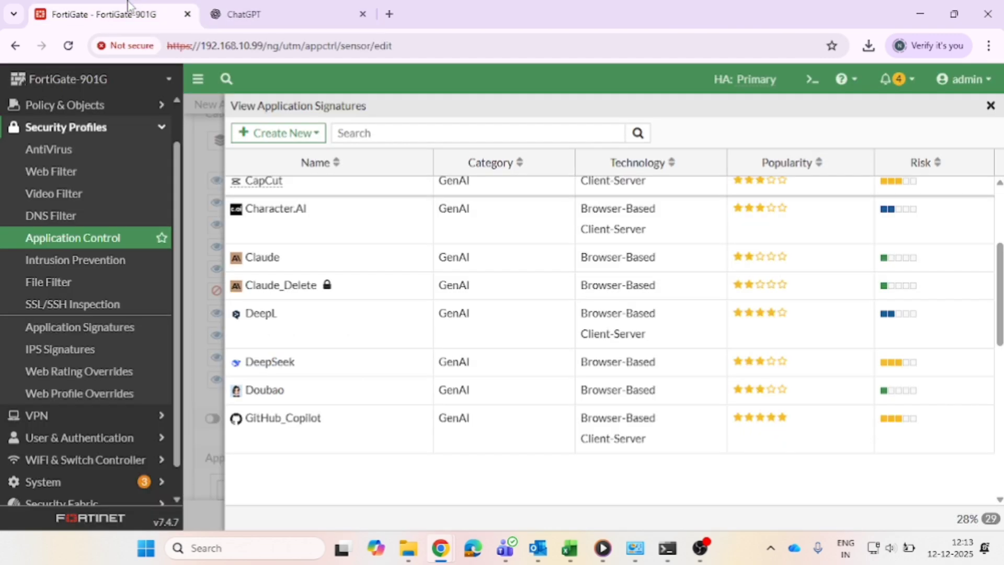
click(990, 105)
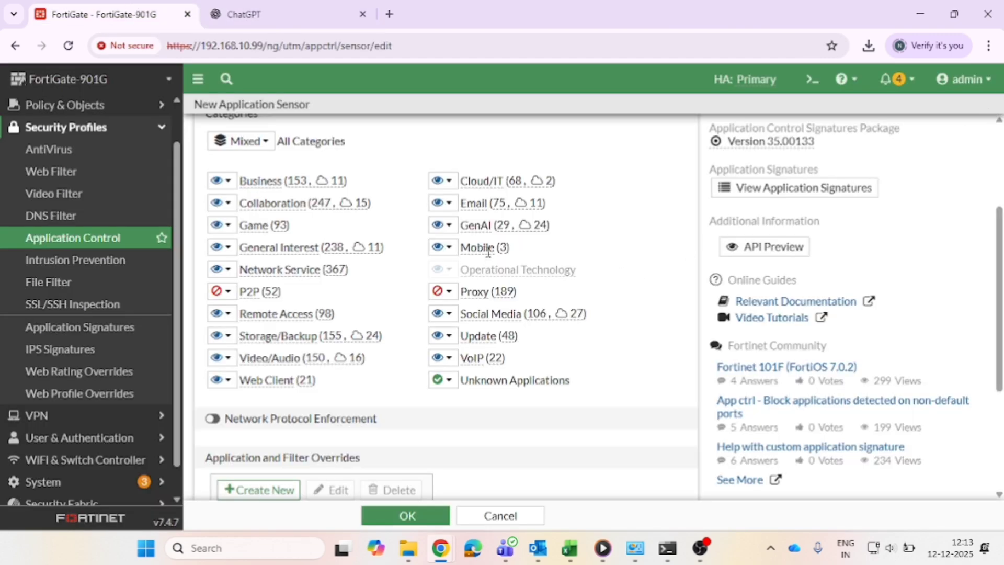
Set the GenAI category action to Block and save the AI_BLOCKPROFILE sensor.
click(442, 226)
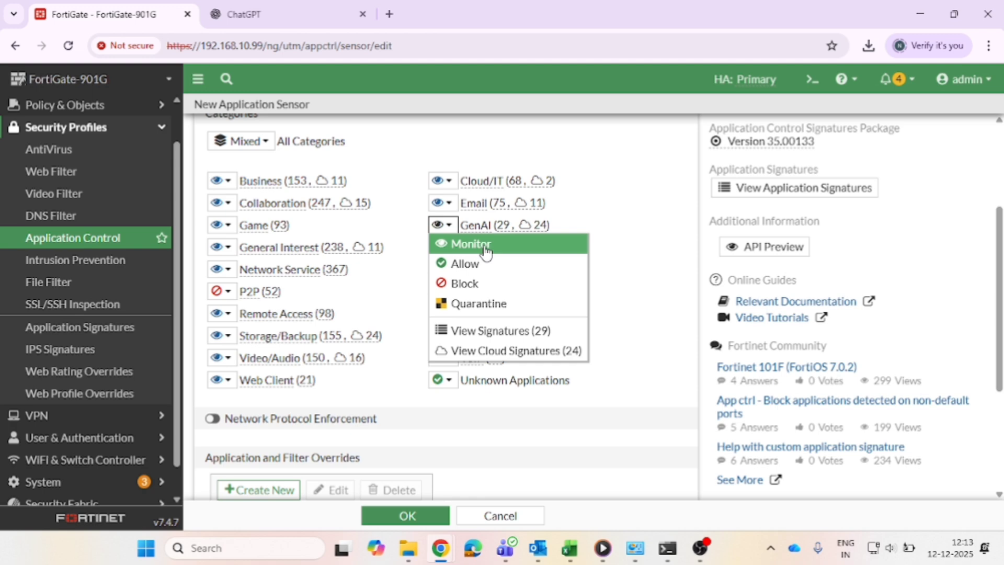
click(483, 288)
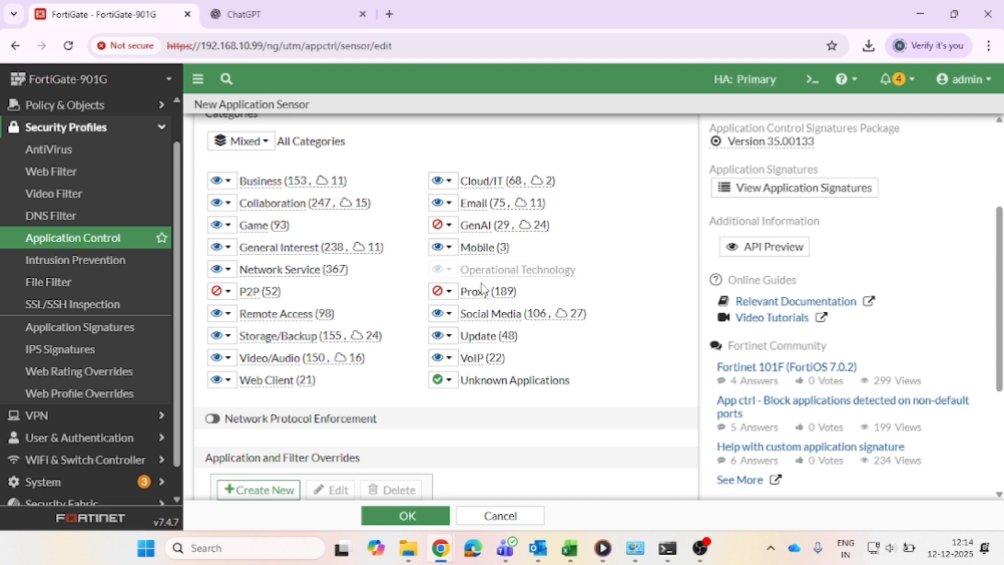
scroll(489, 421, down, 5)
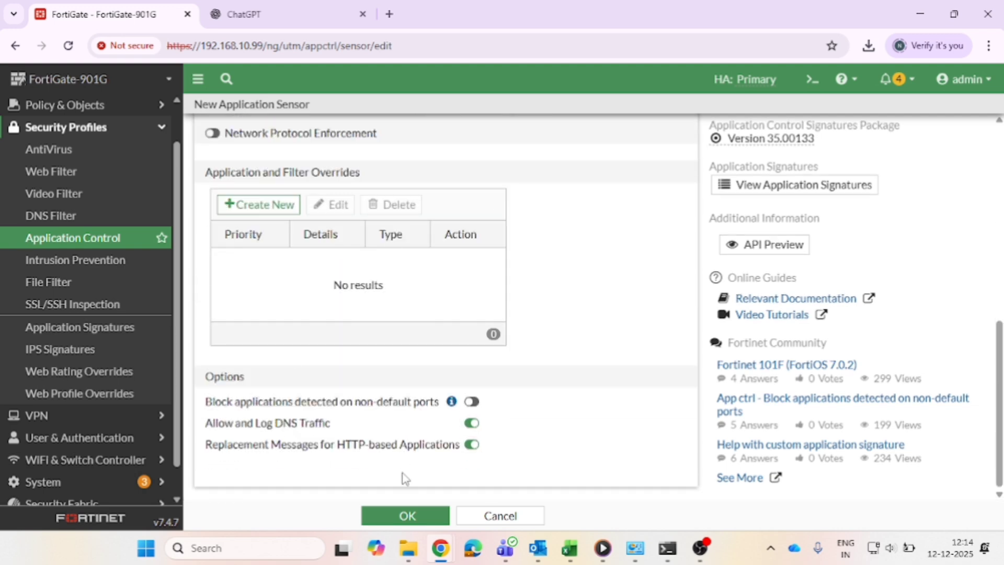
click(408, 516)
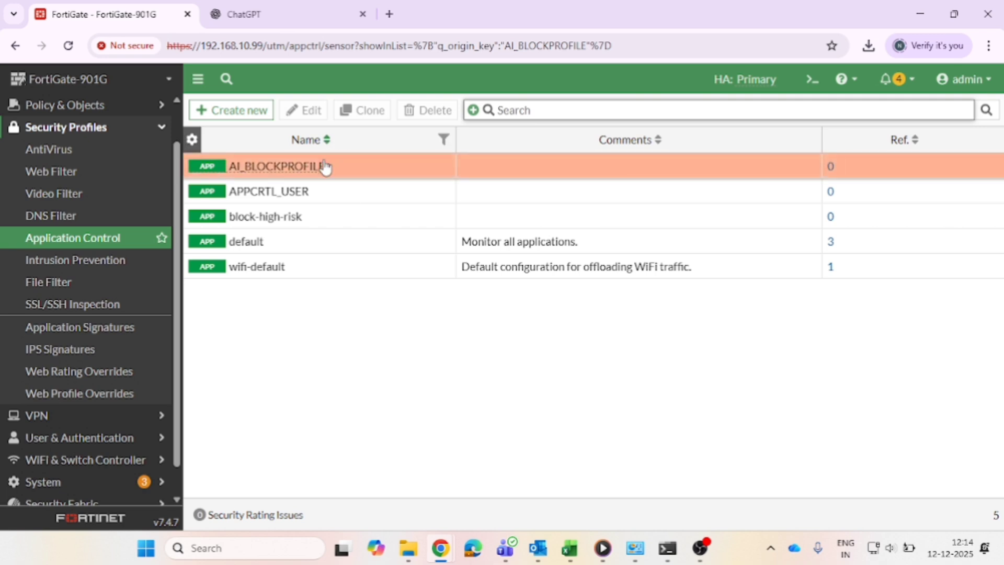
Open the firewall policy list under Policy & Objects.
click(839, 172)
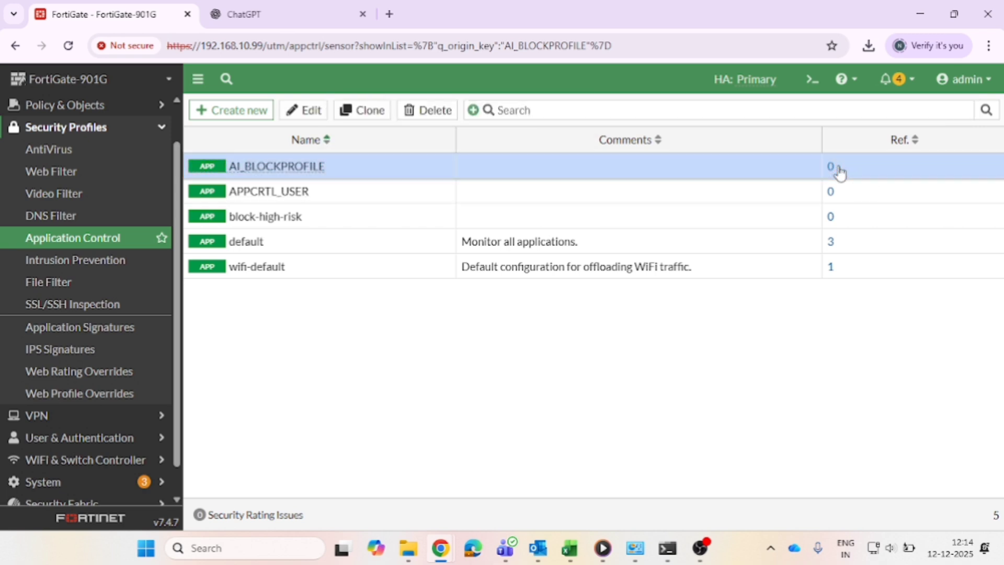
click(120, 110)
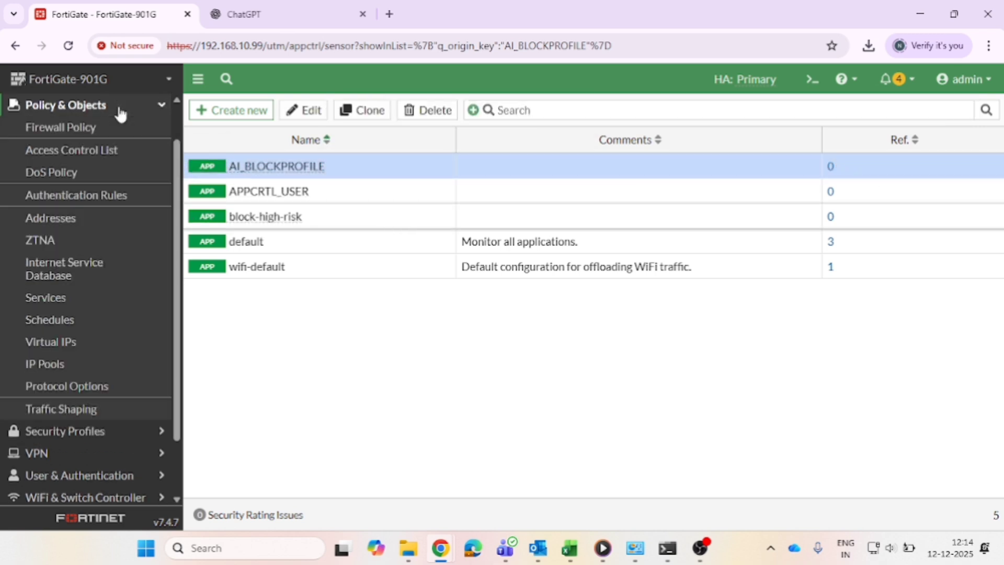
click(97, 131)
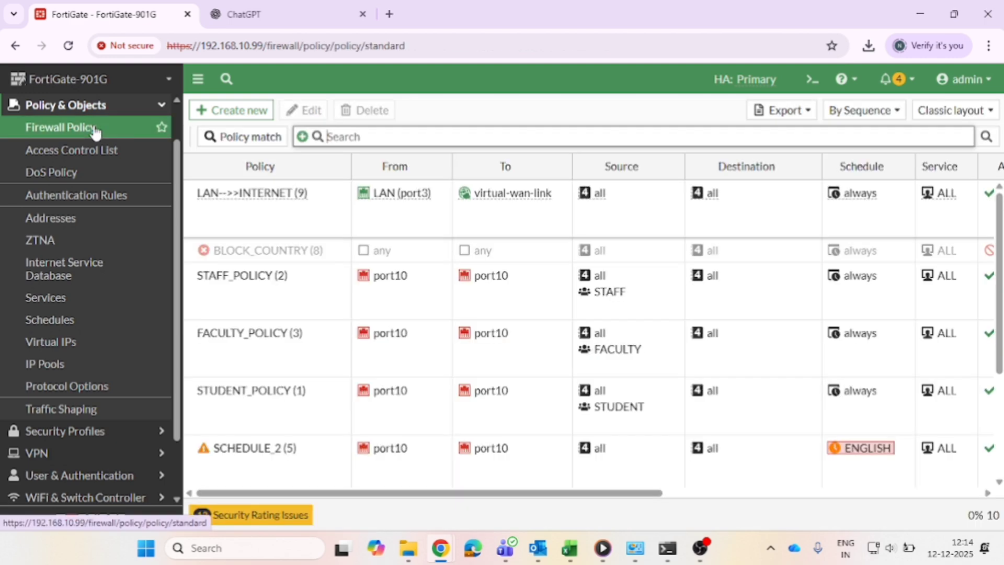
Open the LAN-->>INTERNET policy for editing and enable Application control in its security profiles.
click(215, 212)
double_click(216, 213)
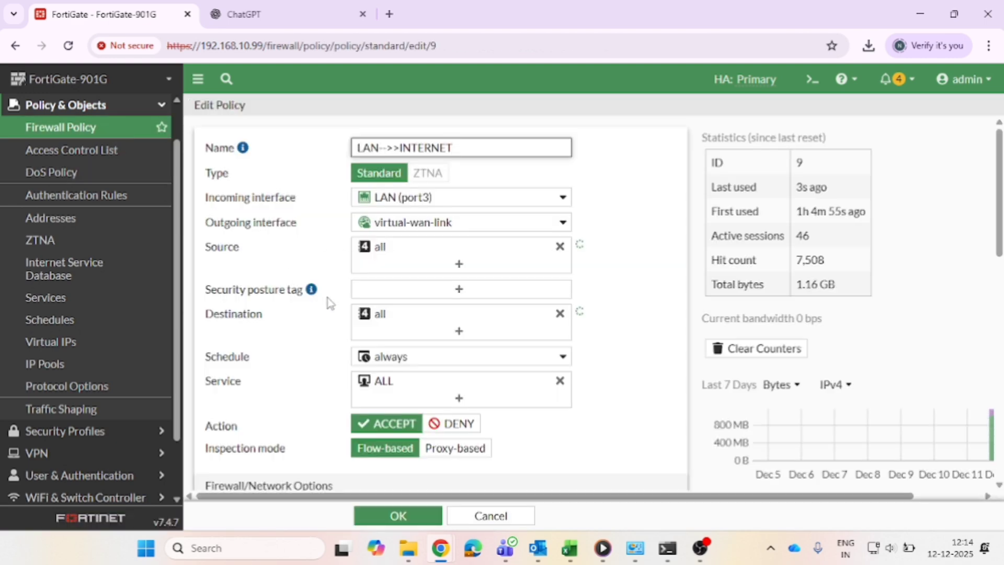
scroll(326, 301, down, 8)
scroll(330, 302, down, 1)
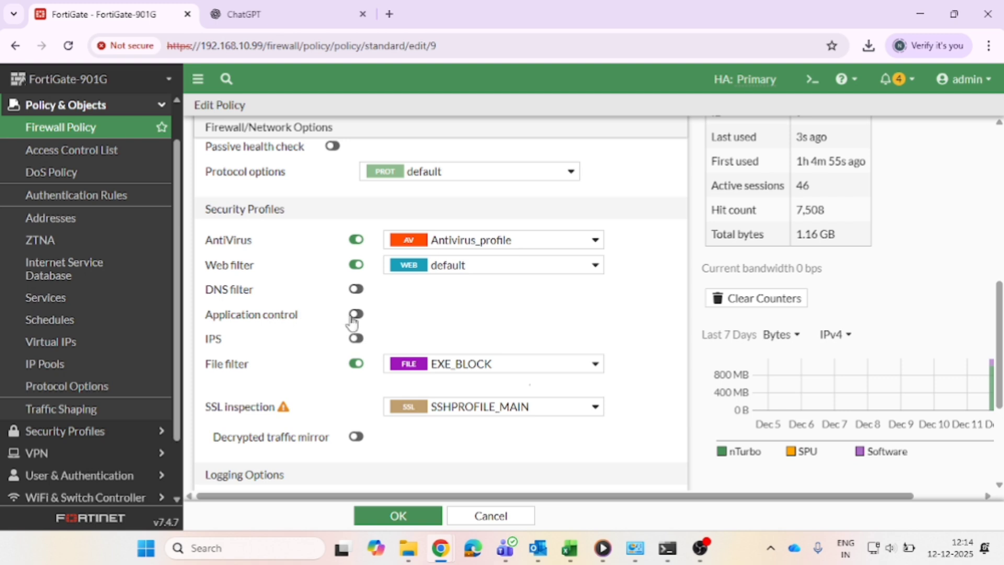
drag(301, 320, 208, 321)
click(356, 314)
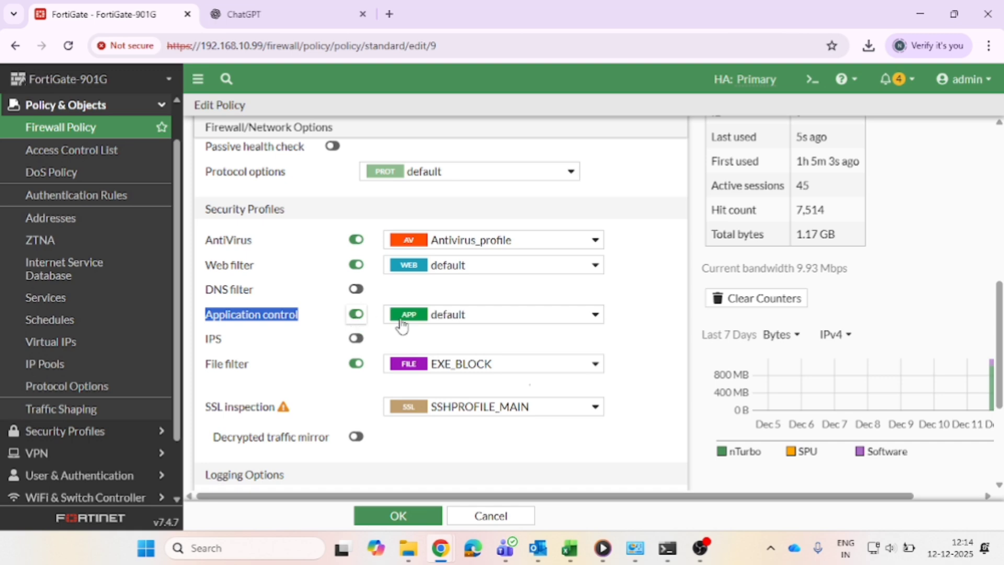
Select AI_BLOCKPROFILE as the policy's application control profile and save the policy.
click(431, 322)
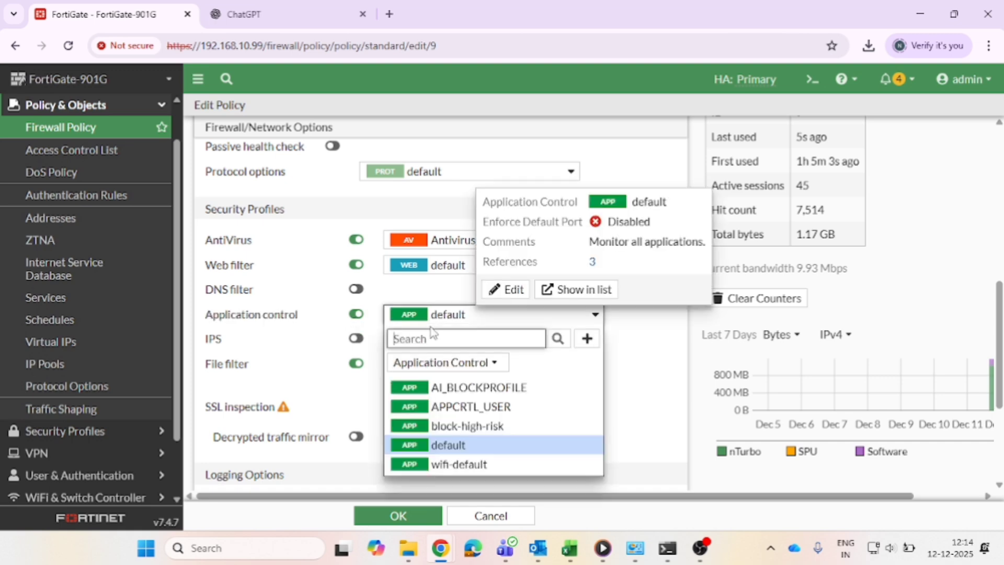
click(449, 389)
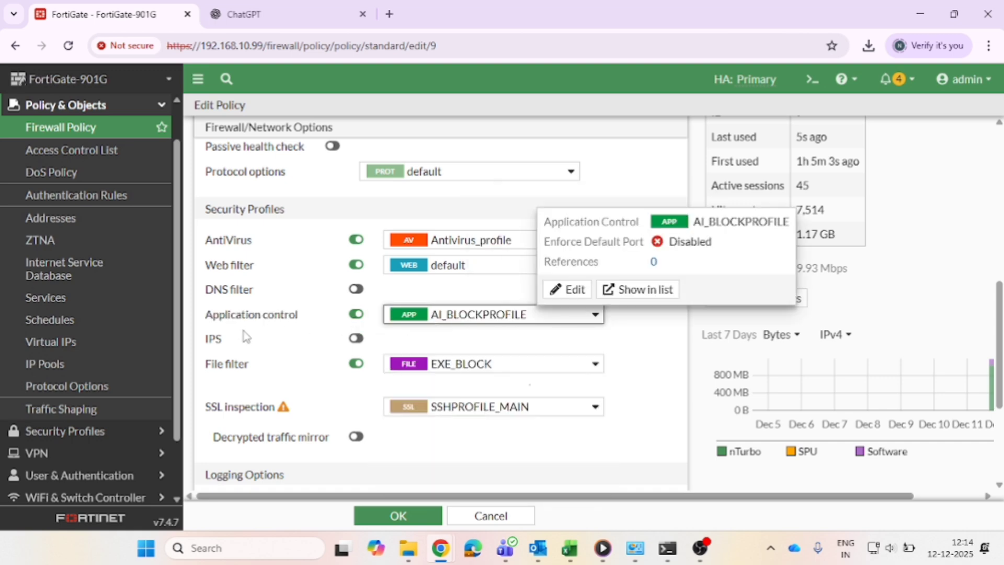
mouse_move(492, 314)
click(404, 519)
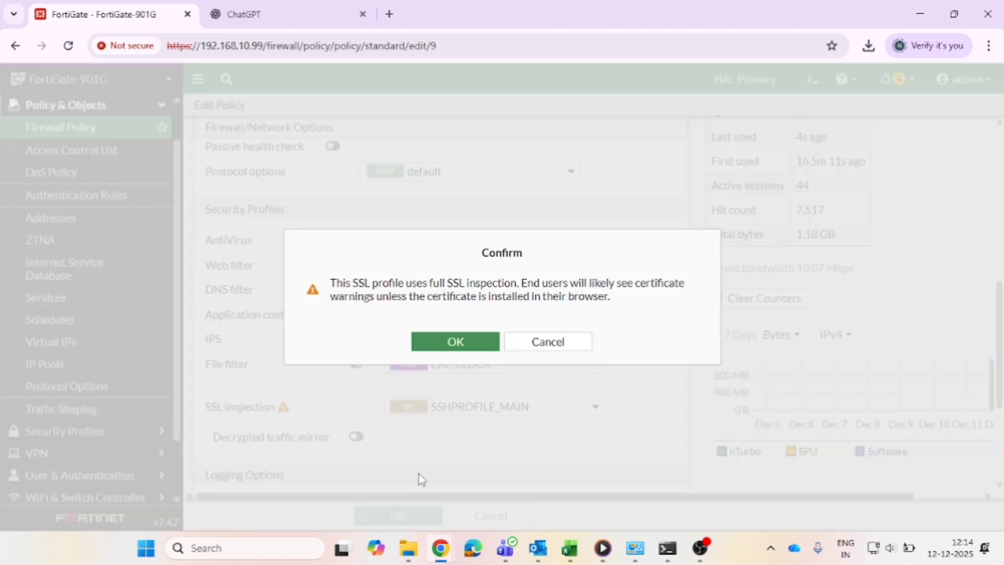
click(469, 346)
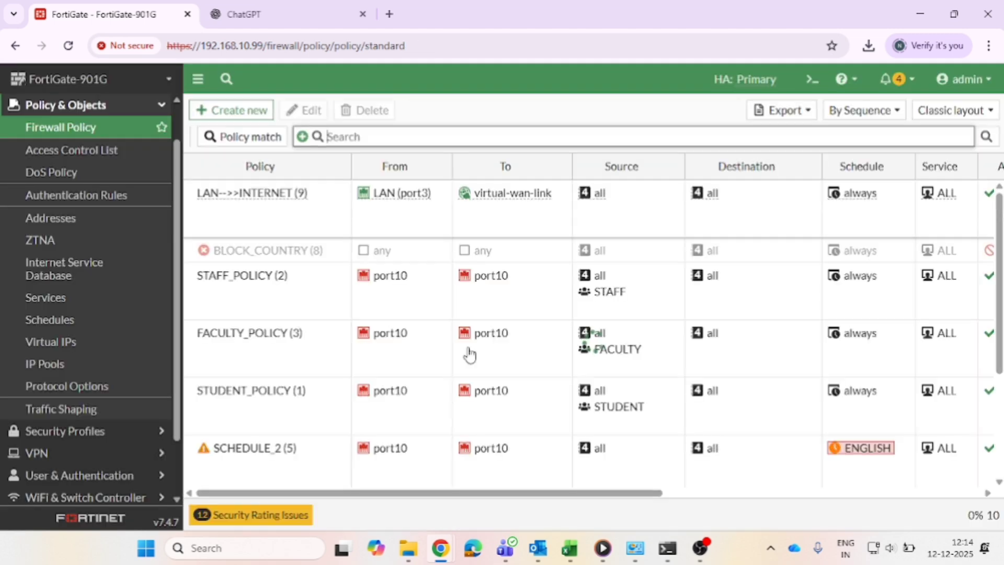
click(125, 130)
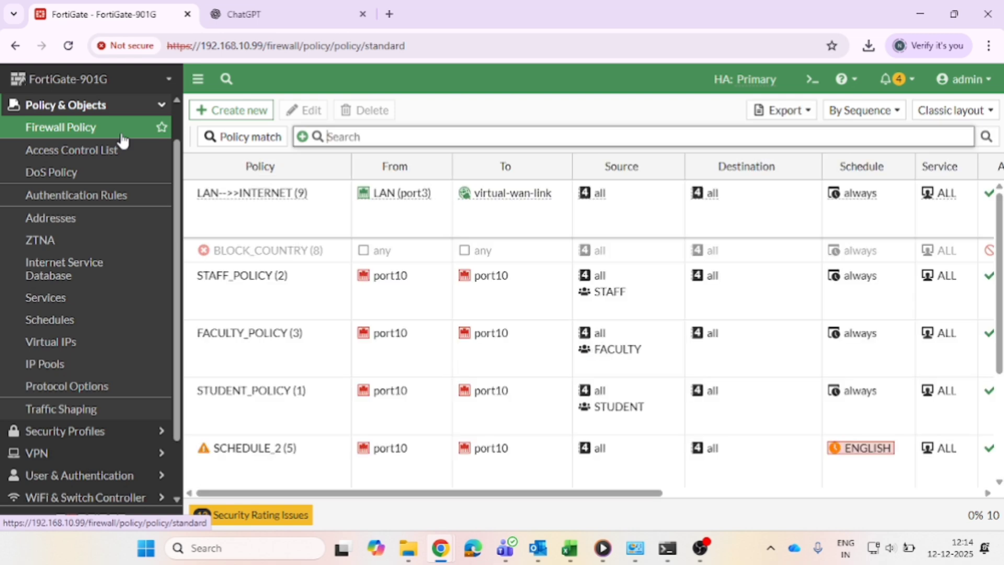
Open chatgpt.com in a new incognito browser window and highlight the headings of the page that loads.
click(203, 25)
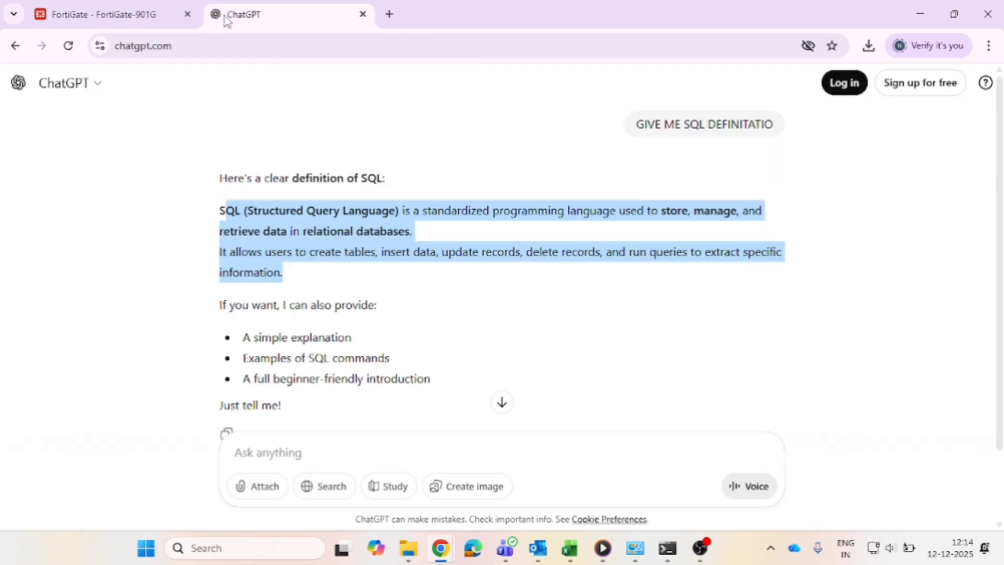
click(68, 50)
click(311, 47)
key(ctrl+c)
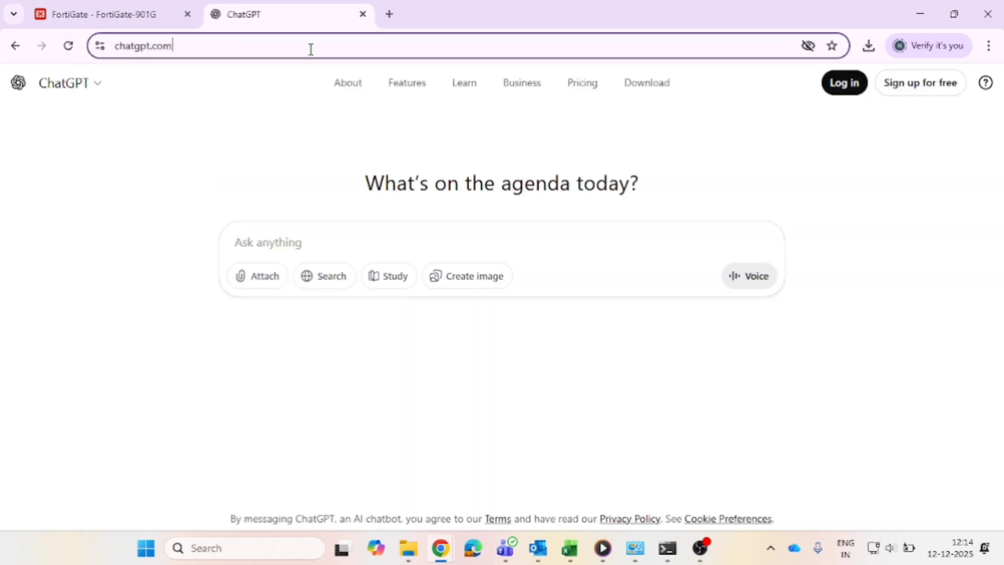
click(989, 46)
click(875, 157)
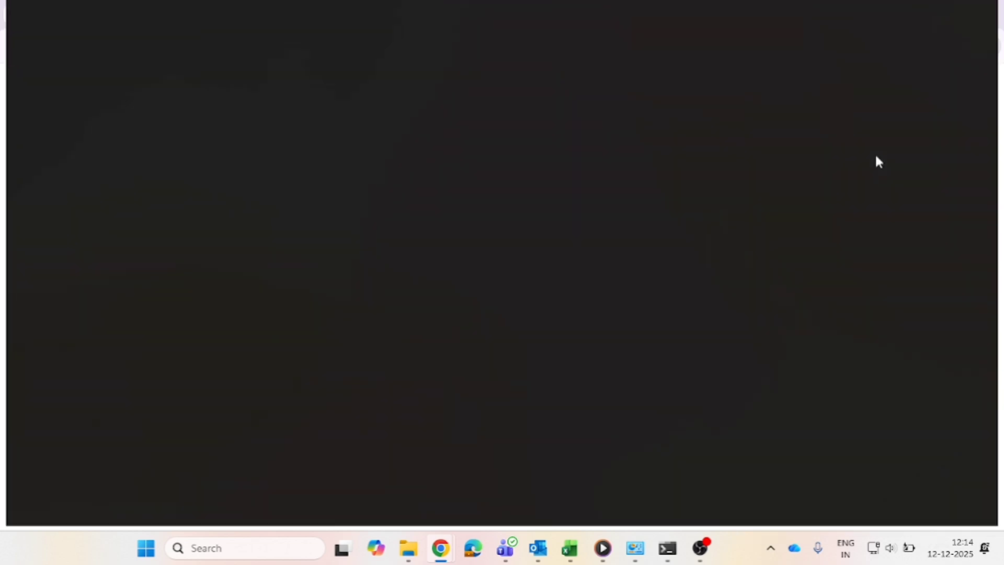
key(ctrl+v)
key(Return)
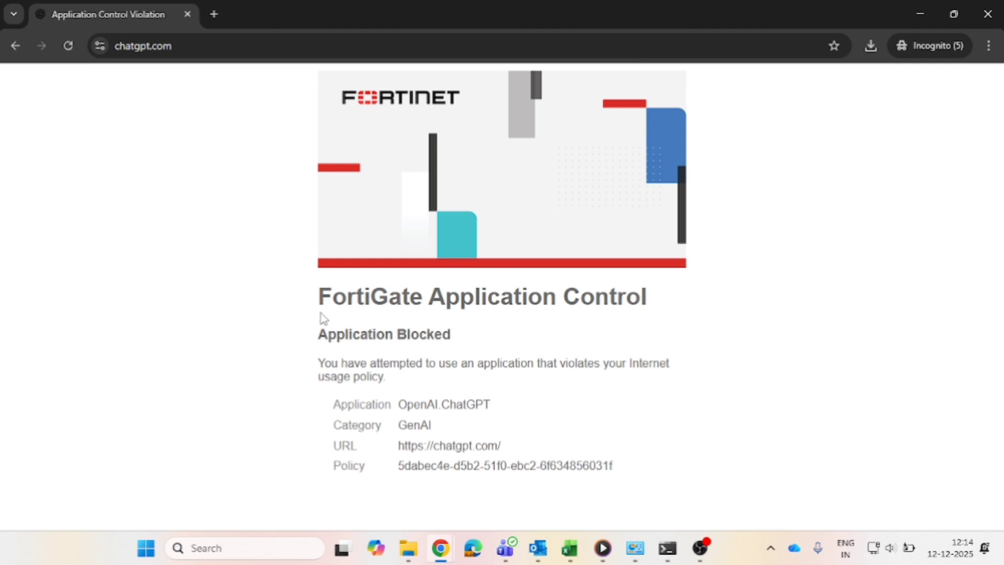
drag(318, 305, 654, 304)
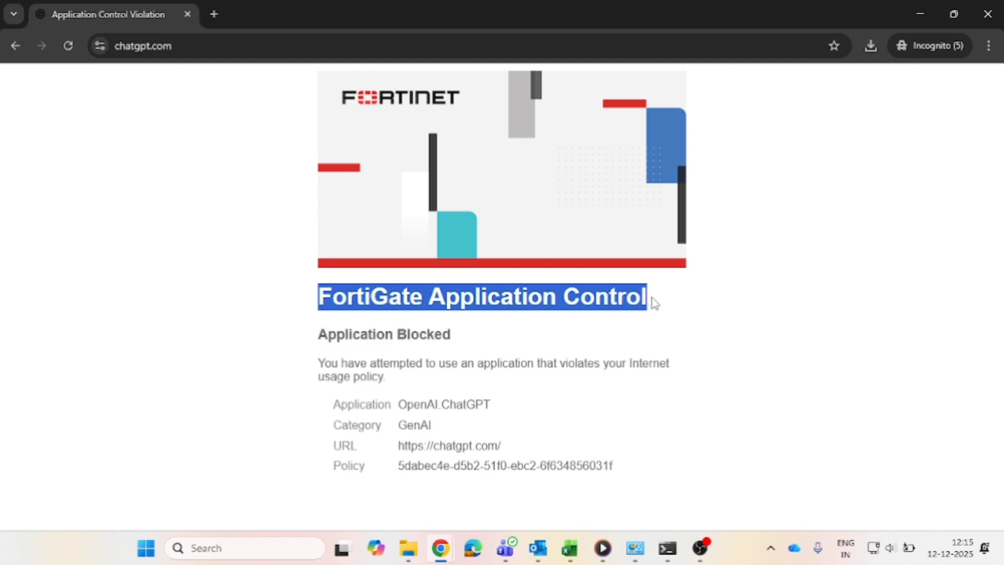
drag(317, 333, 457, 332)
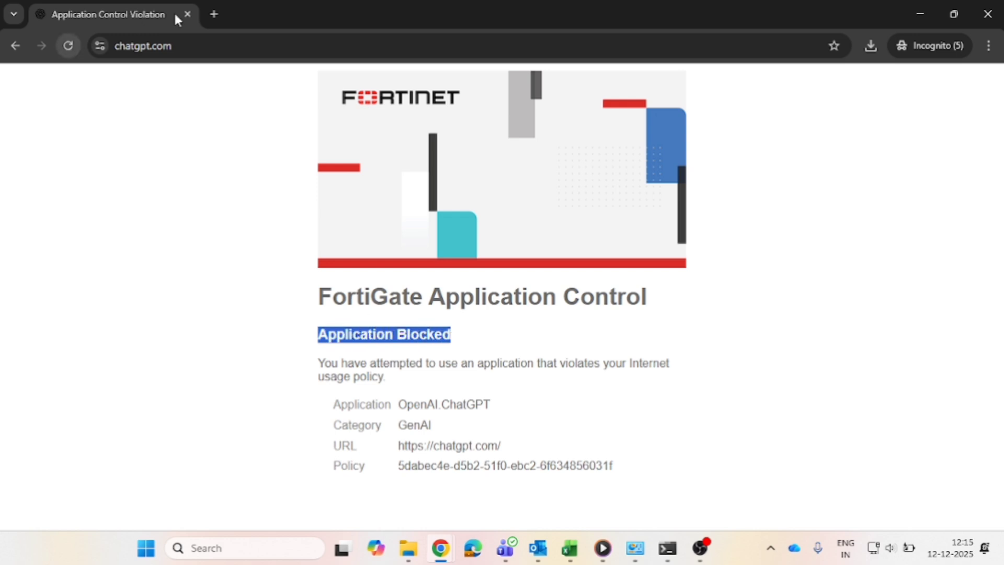
Search Google for GEMINIAI in a new incognito tab and open the Google Gemini result.
click(214, 15)
text(GEM)
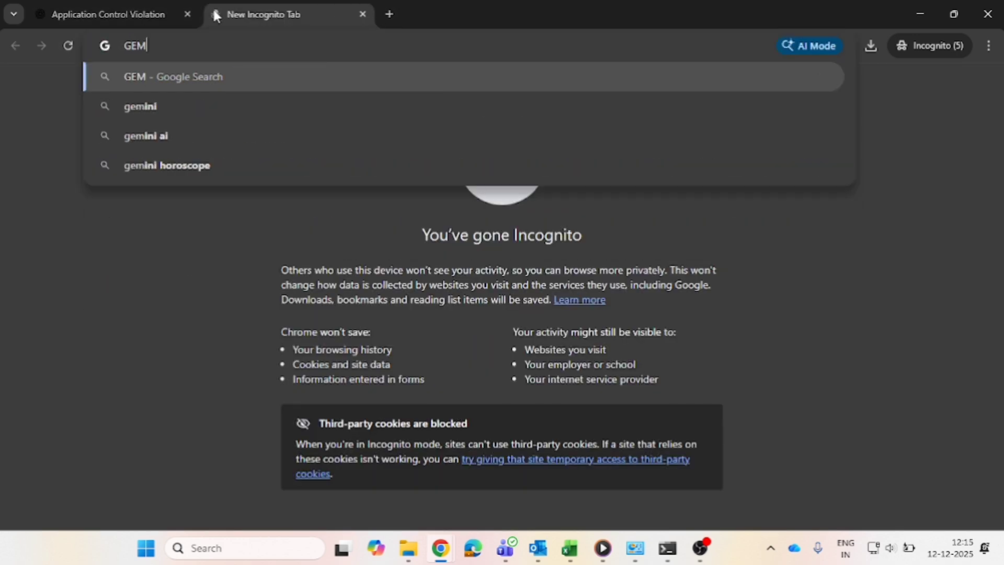
text(INIAI)
key(Return)
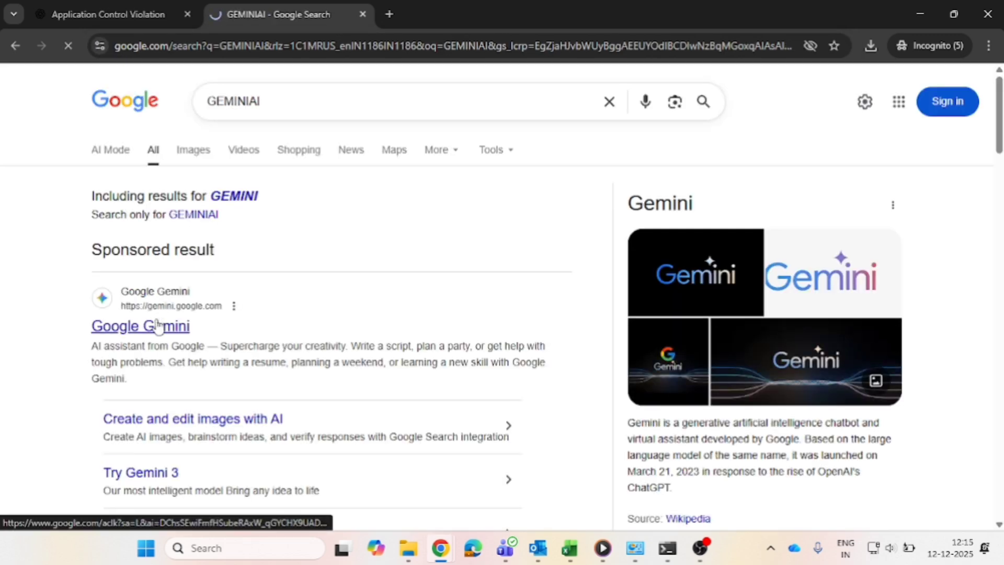
click(157, 326)
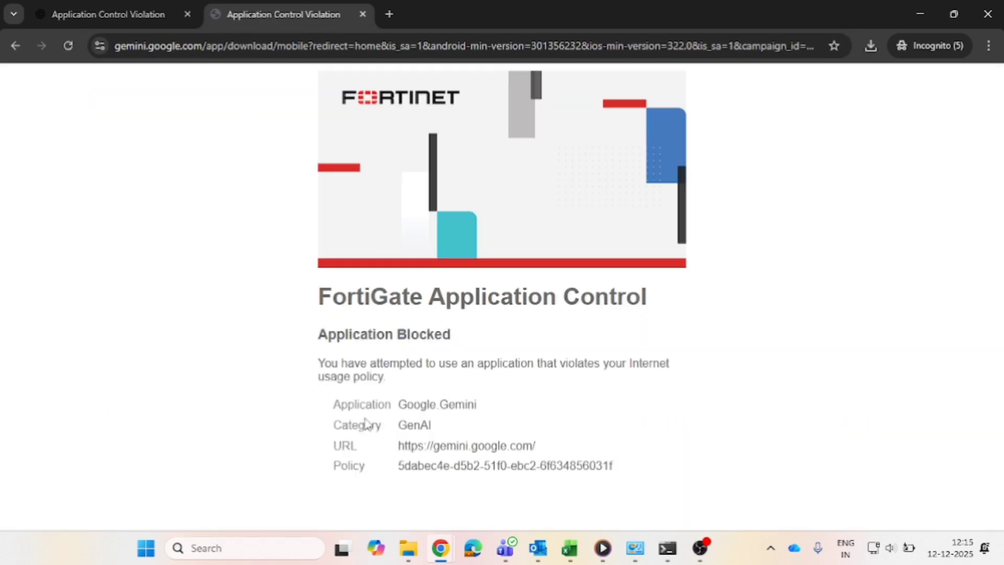
Compare the application details shown on the Gemini and ChatGPT block pages by highlighting them in each tab.
drag(337, 408, 482, 411)
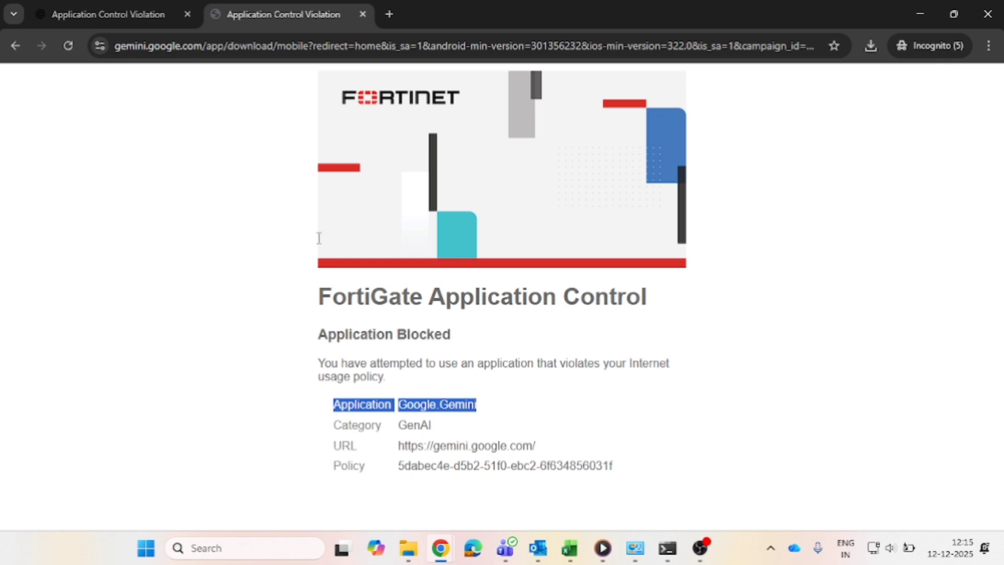
click(128, 6)
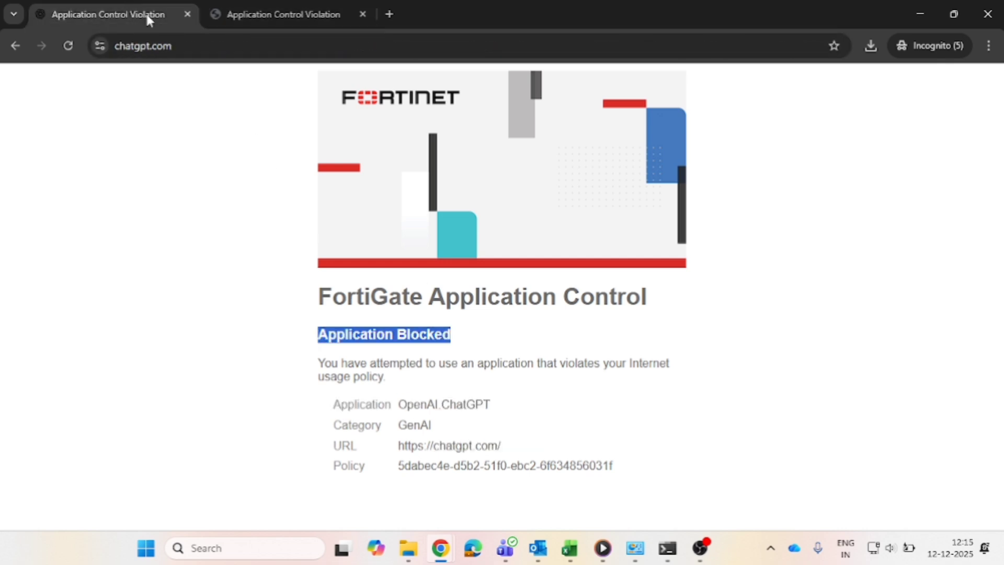
click(320, 310)
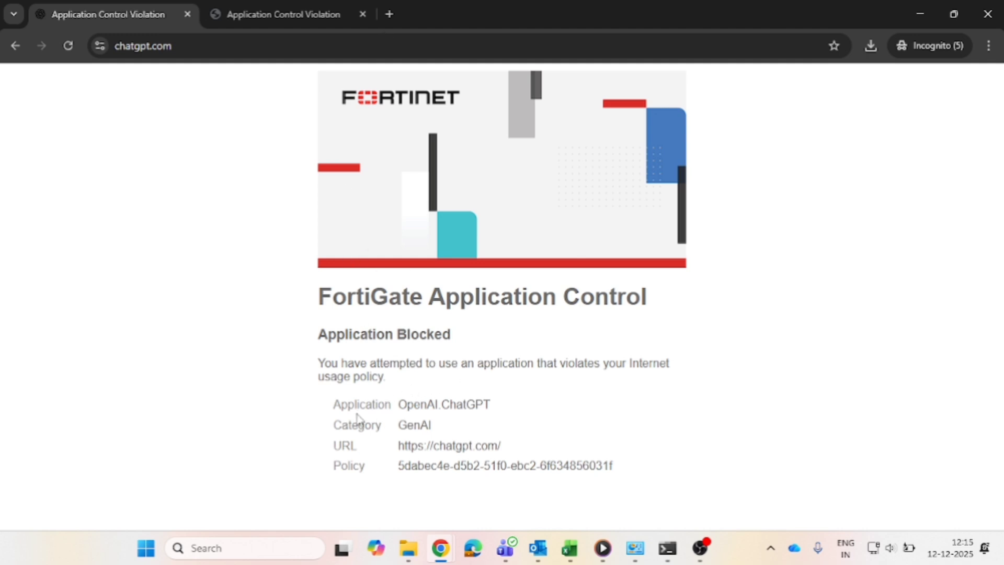
drag(339, 405, 489, 404)
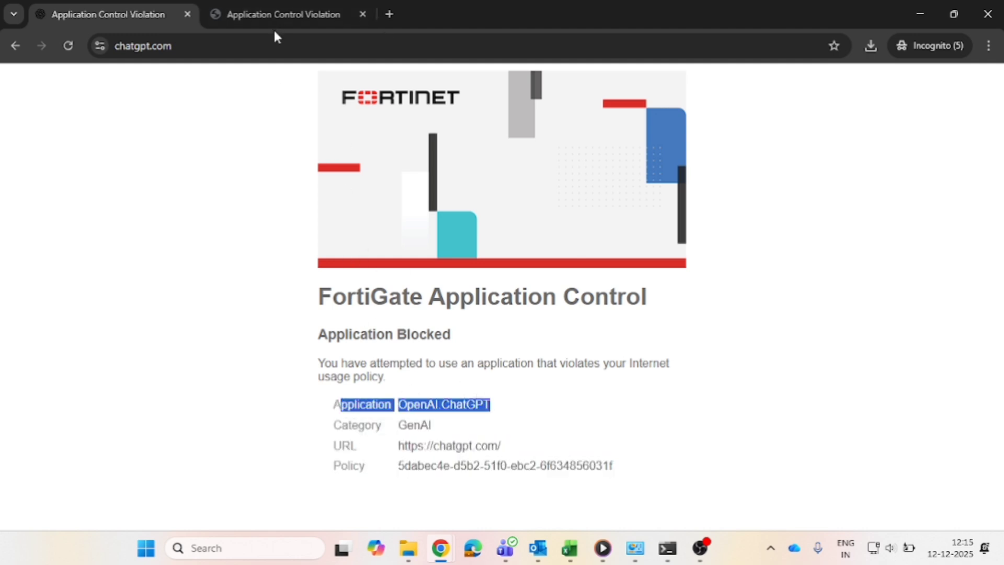
click(273, 9)
click(282, 362)
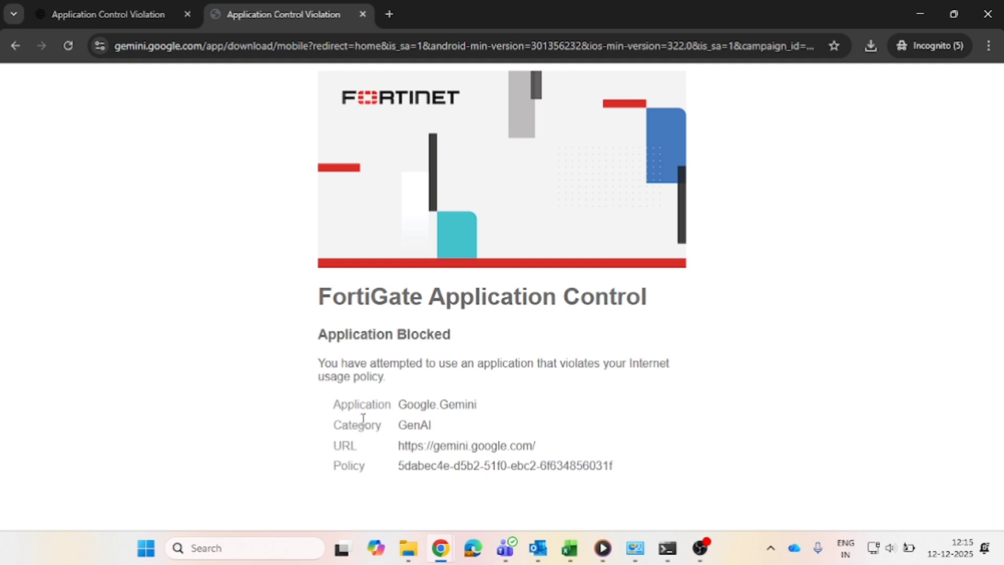
drag(333, 409, 478, 404)
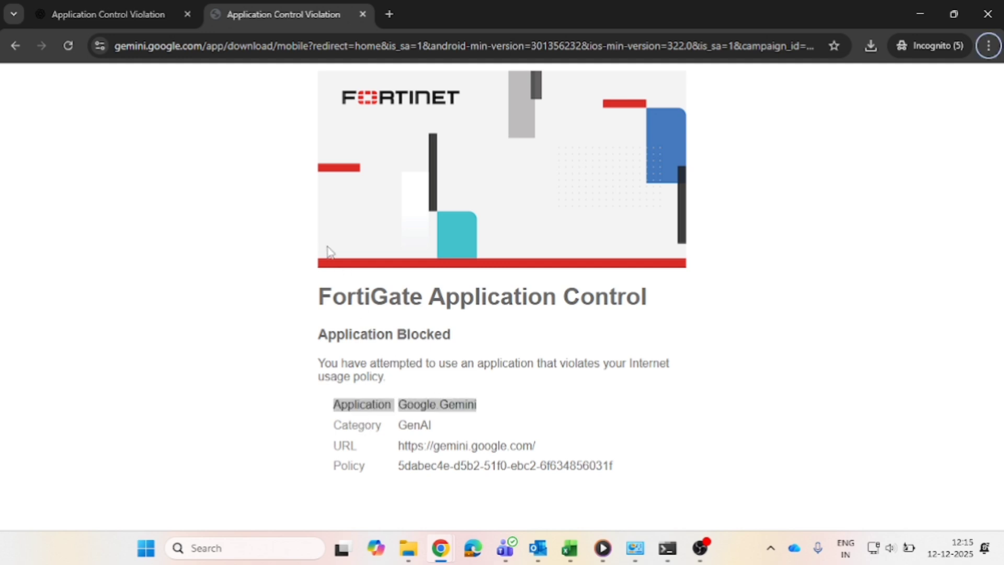
Return to FortiGate, open the LAN-->>INTERNET policy's AI_BLOCKPROFILE sensor for editing and view the GenAI category signatures.
key(alt+Tab)
click(106, 12)
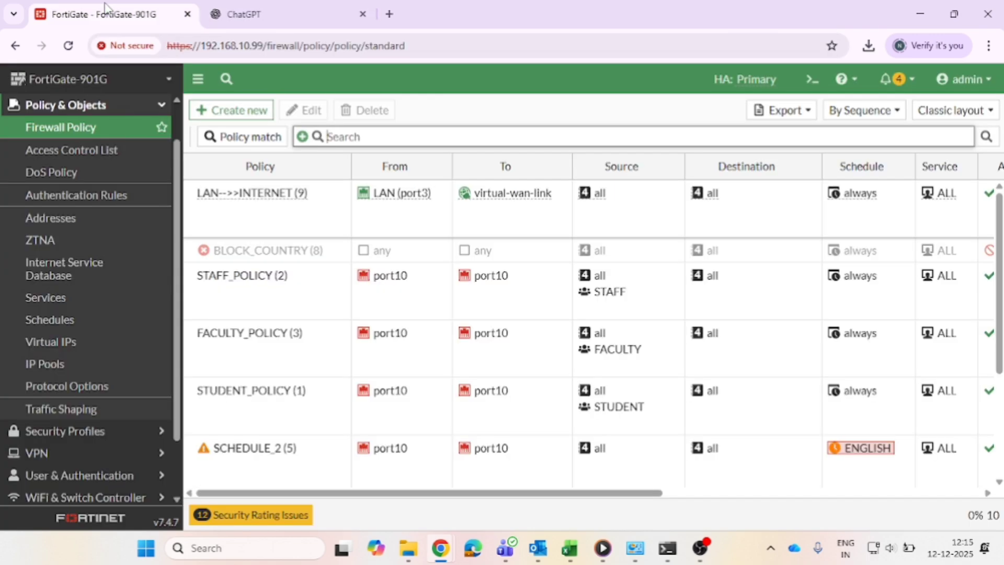
double_click(279, 218)
scroll(400, 401, down, 6)
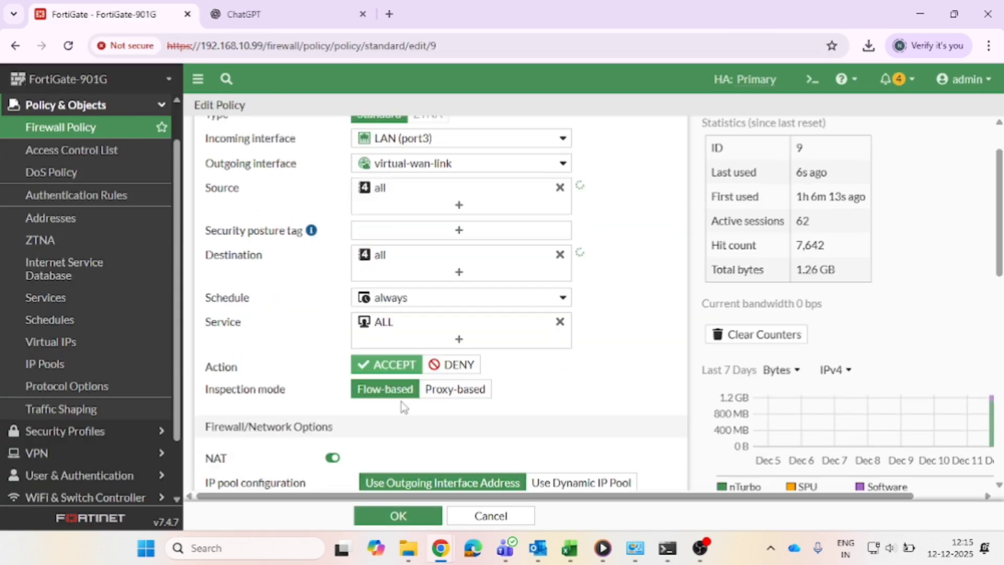
scroll(402, 403, down, 2)
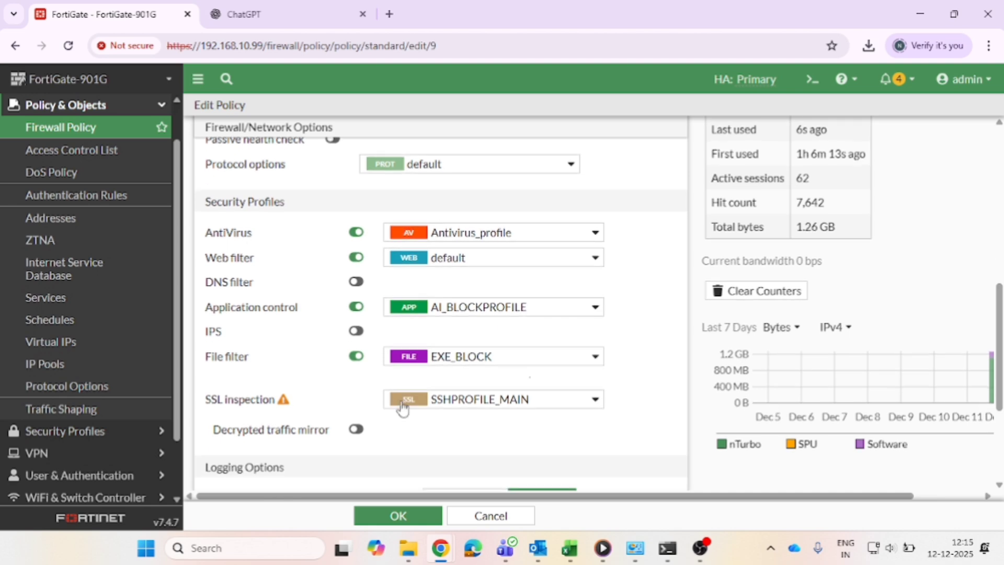
click(428, 308)
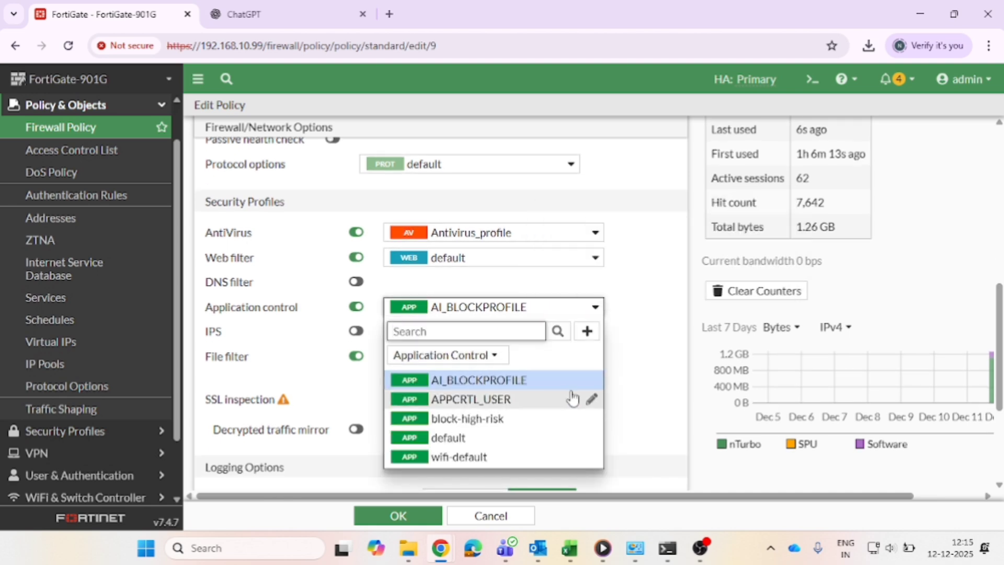
click(591, 381)
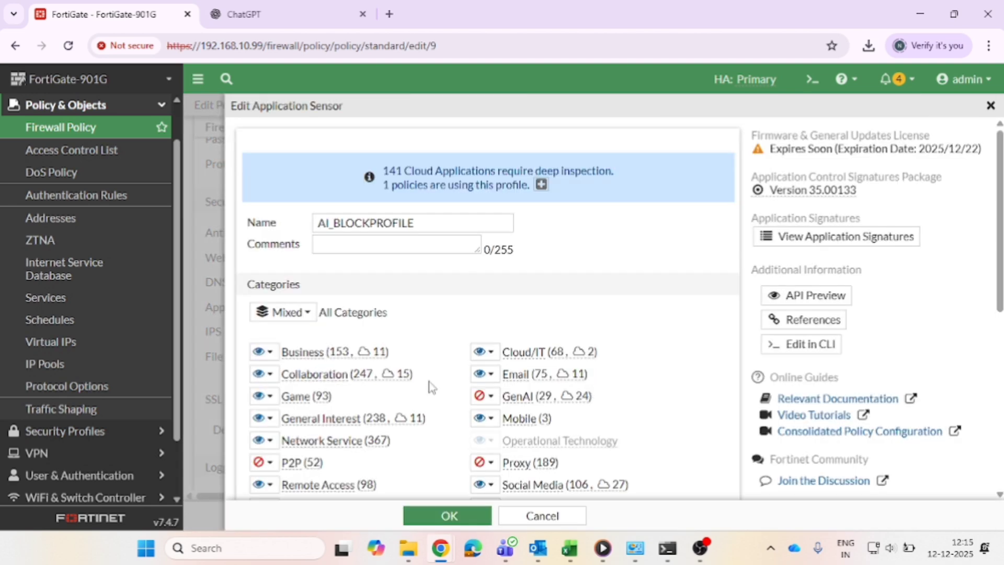
scroll(429, 387, down, 2)
click(485, 264)
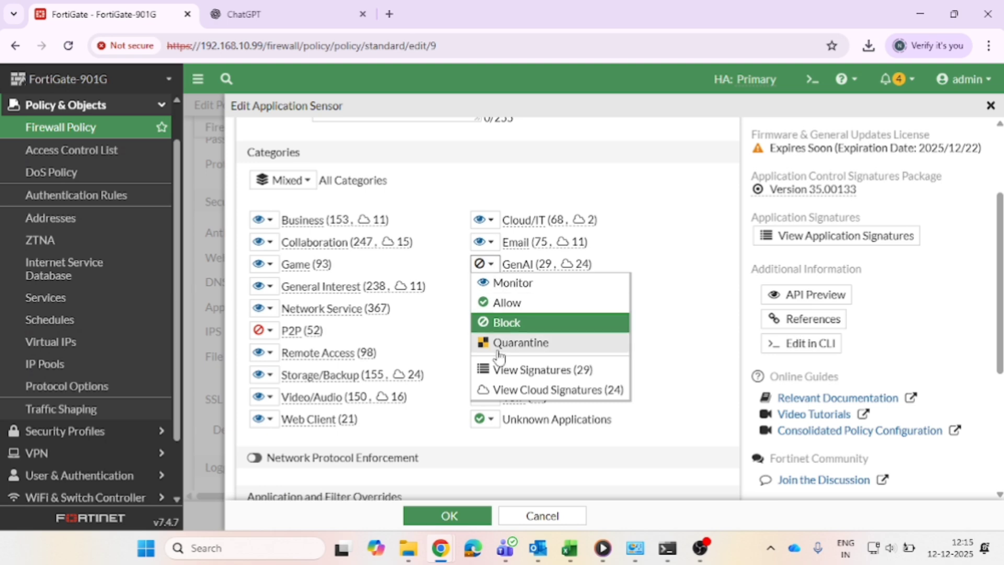
click(505, 372)
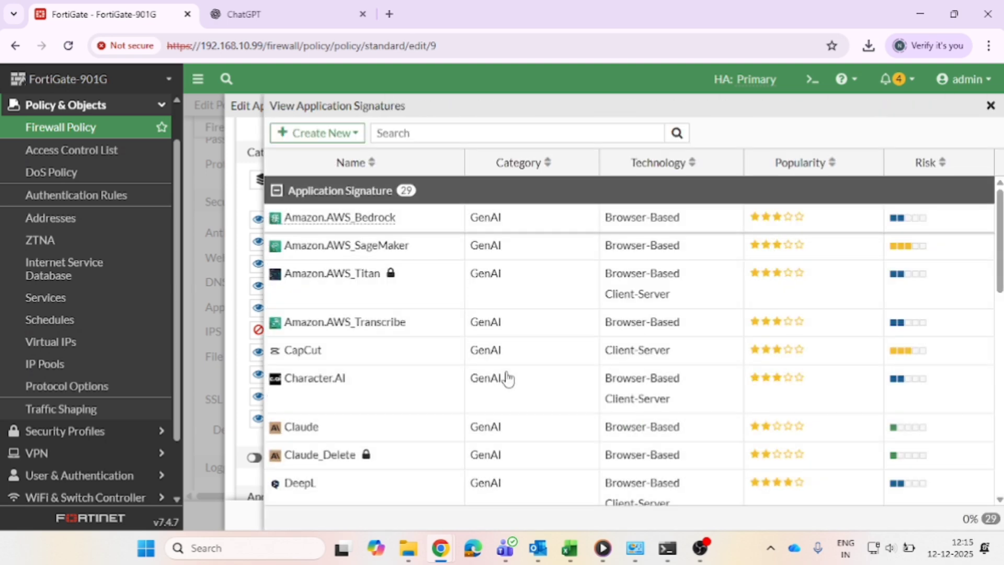
Search the GenAI signatures for GEMINI, inspect the Google Gemini entries, and close the sensor without changes.
scroll(374, 413, down, 10)
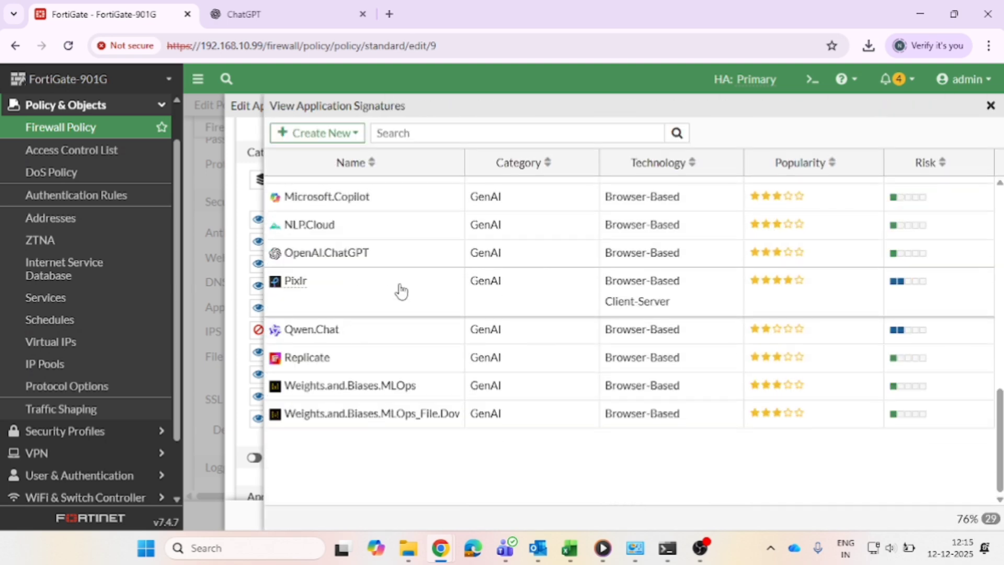
scroll(423, 219, up, 2)
click(437, 138)
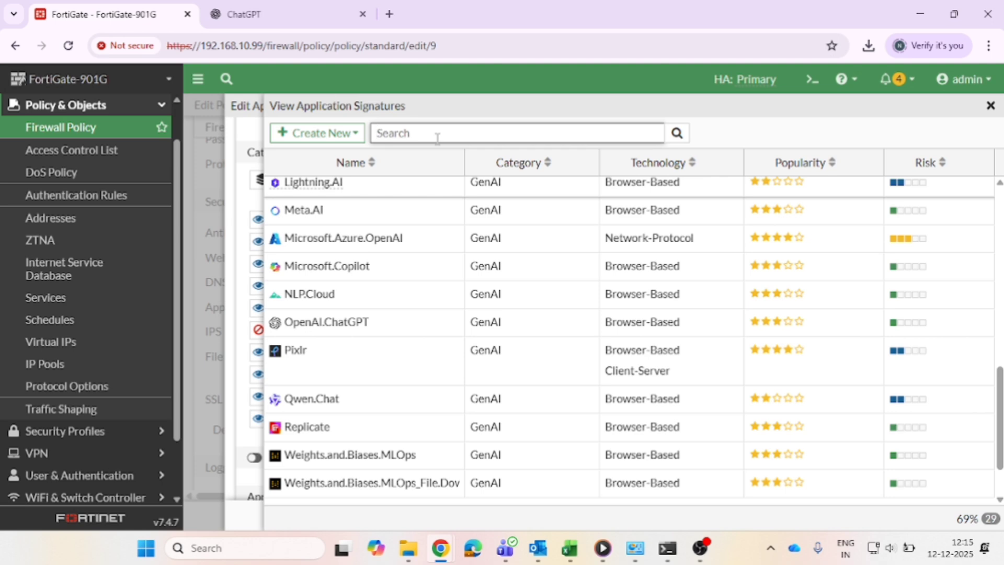
text(GEMINI)
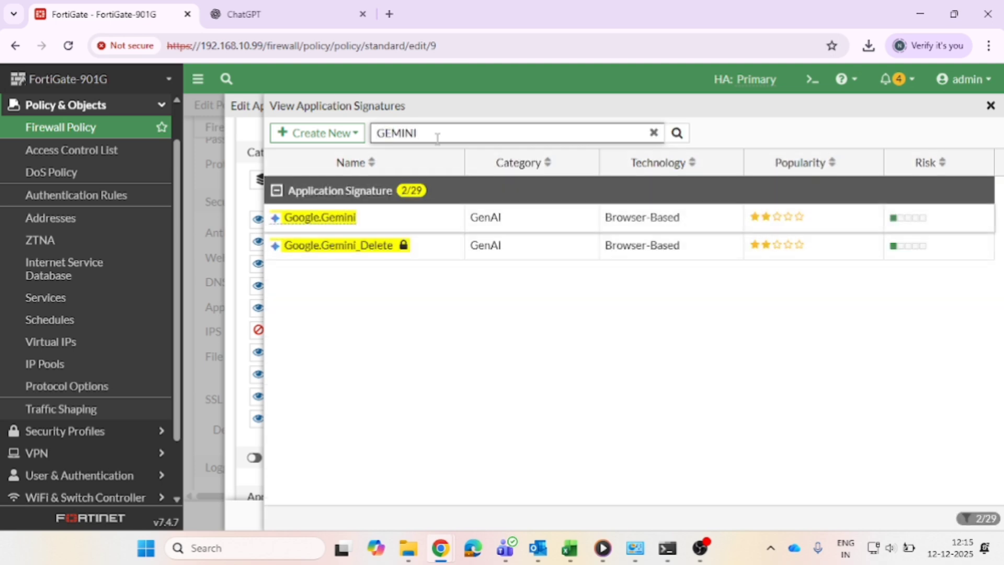
click(336, 222)
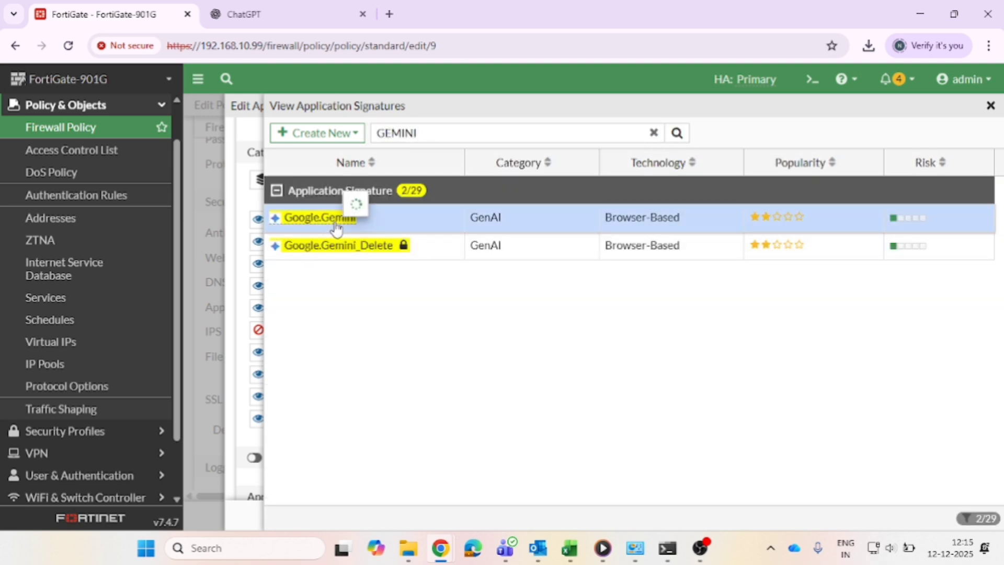
click(320, 248)
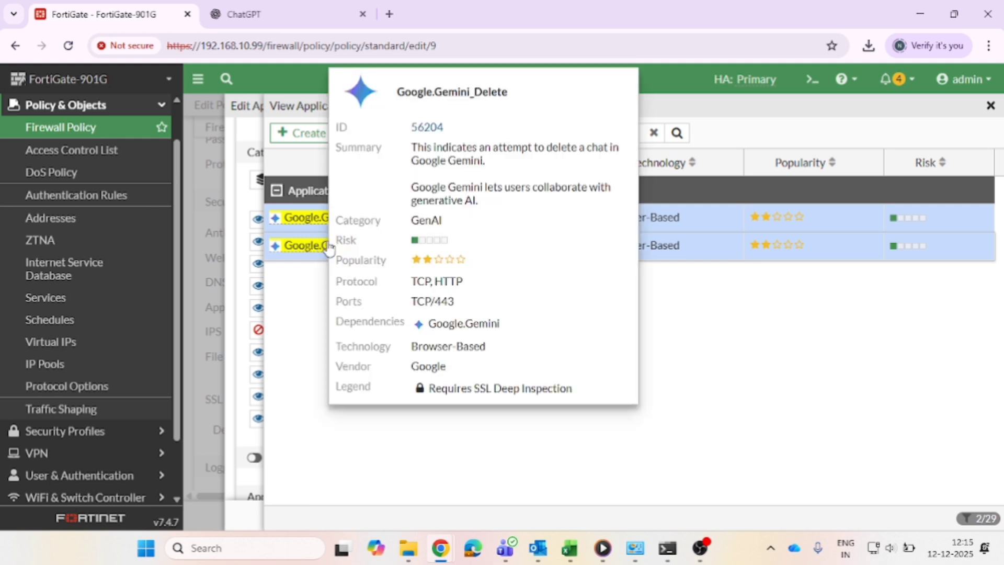
mouse_move(317, 226)
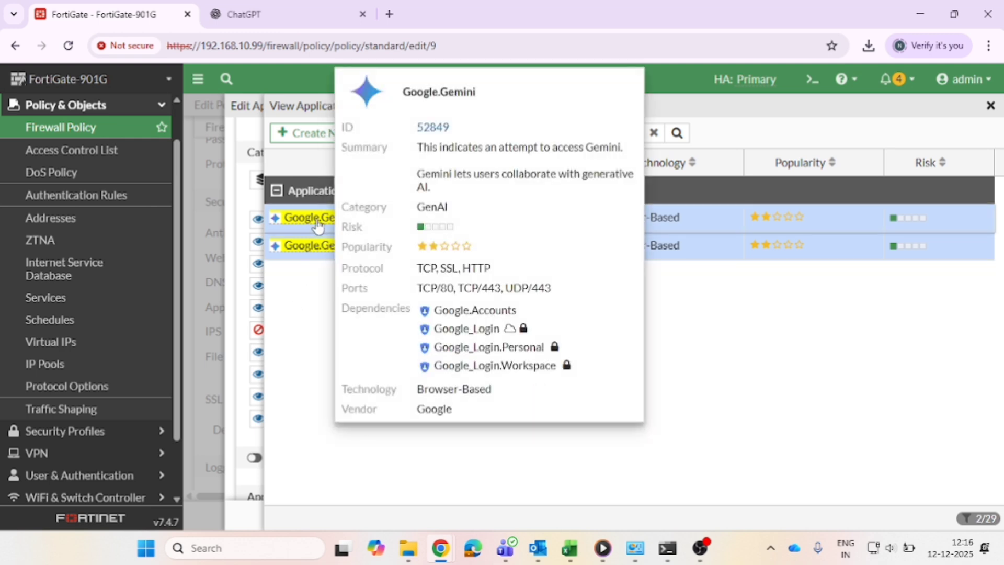
drag(429, 126, 453, 128)
key(ctrl+c)
click(665, 301)
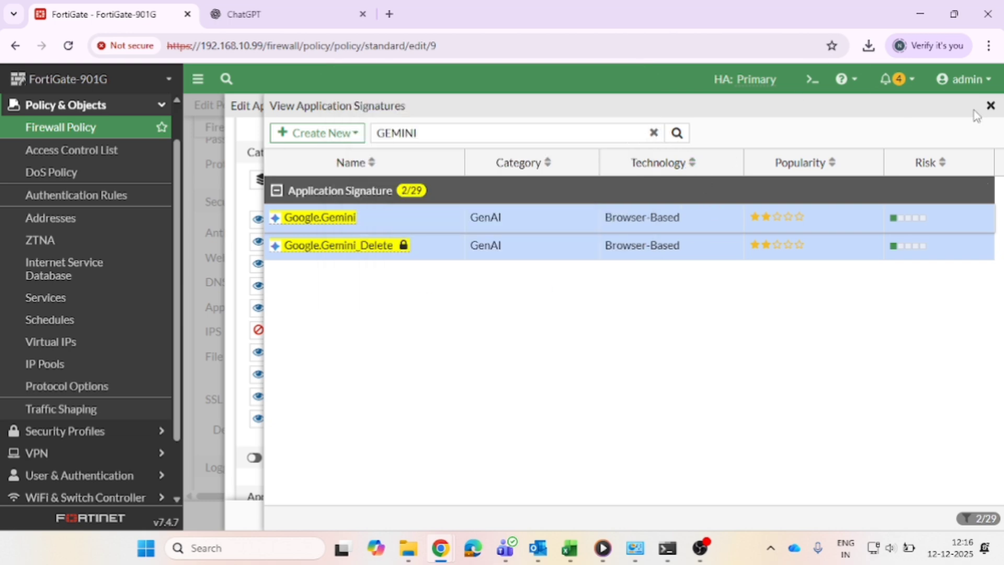
click(990, 106)
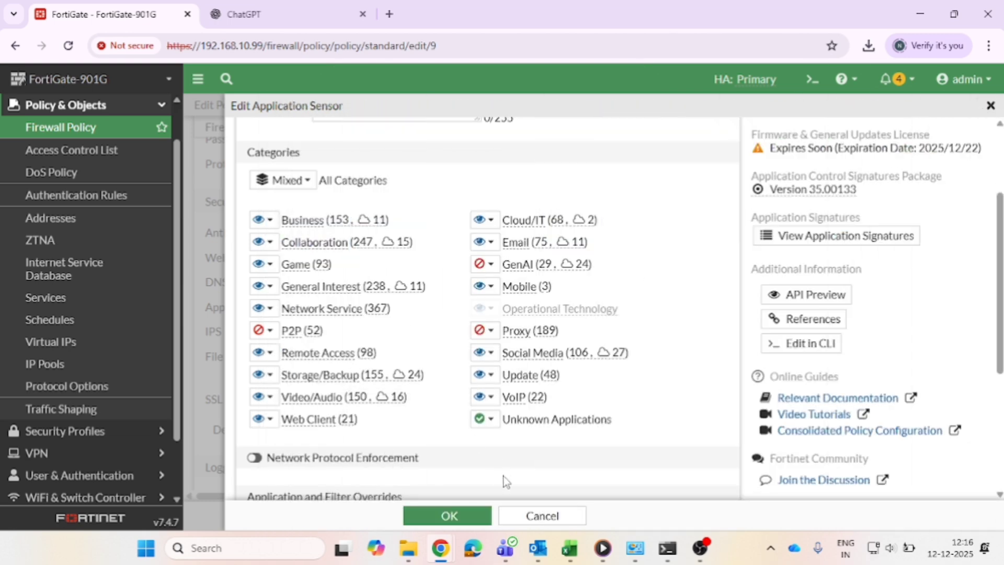
click(522, 519)
click(654, 376)
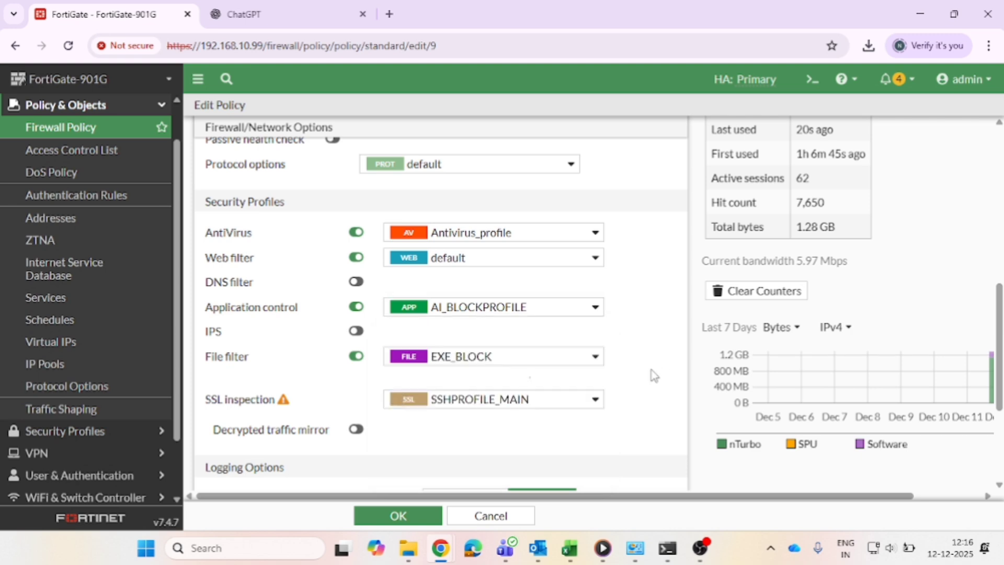
Open the AI_BLOCKPROFILE sensor for editing, start a new application override, and search the signatures for 52849.
click(597, 312)
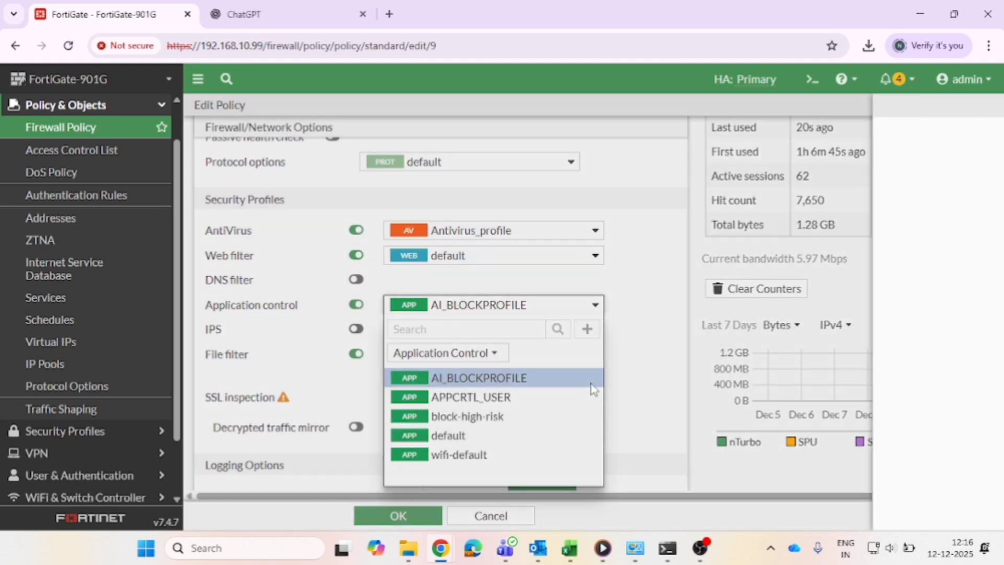
click(593, 387)
scroll(621, 399, down, 8)
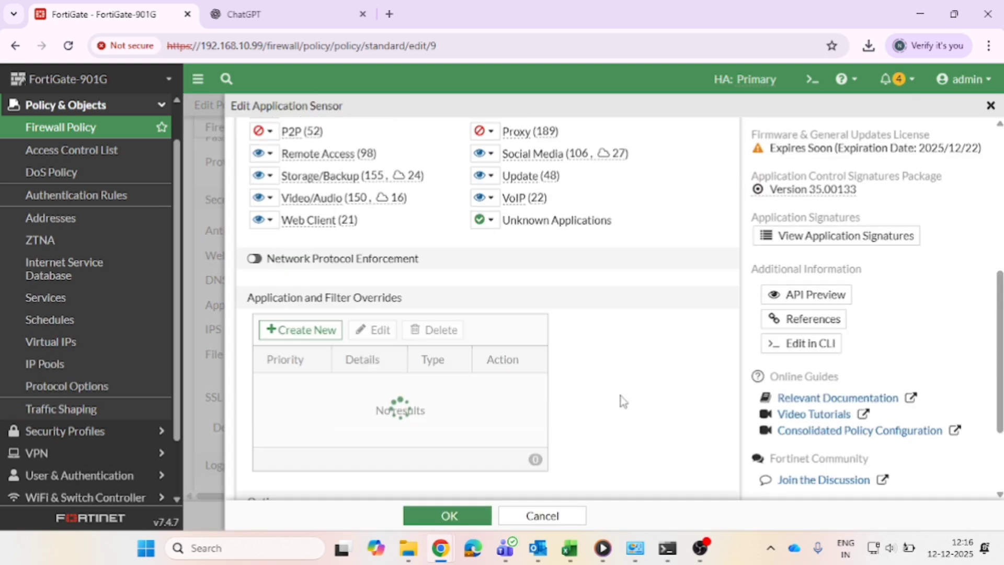
scroll(621, 401, up, 2)
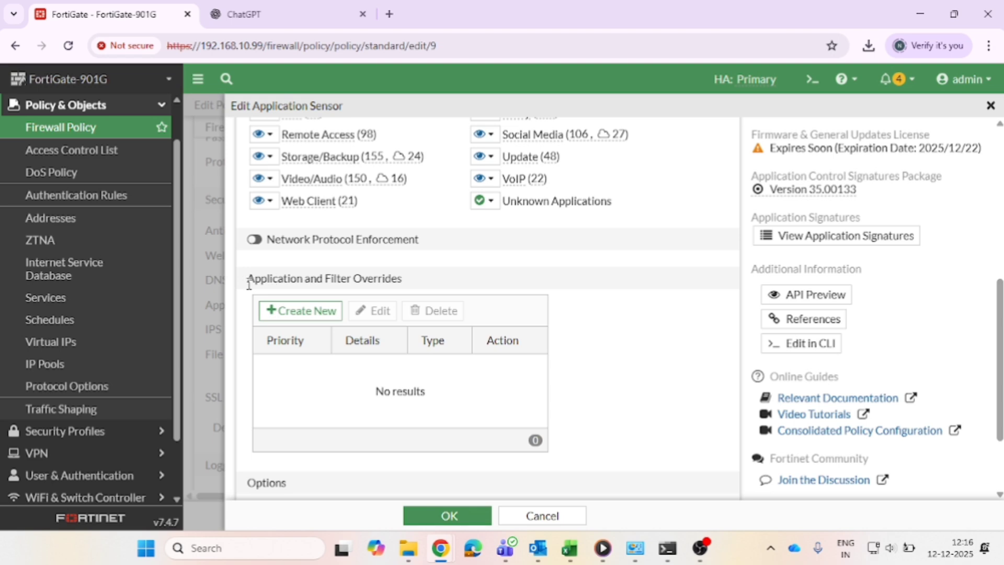
drag(249, 285, 399, 278)
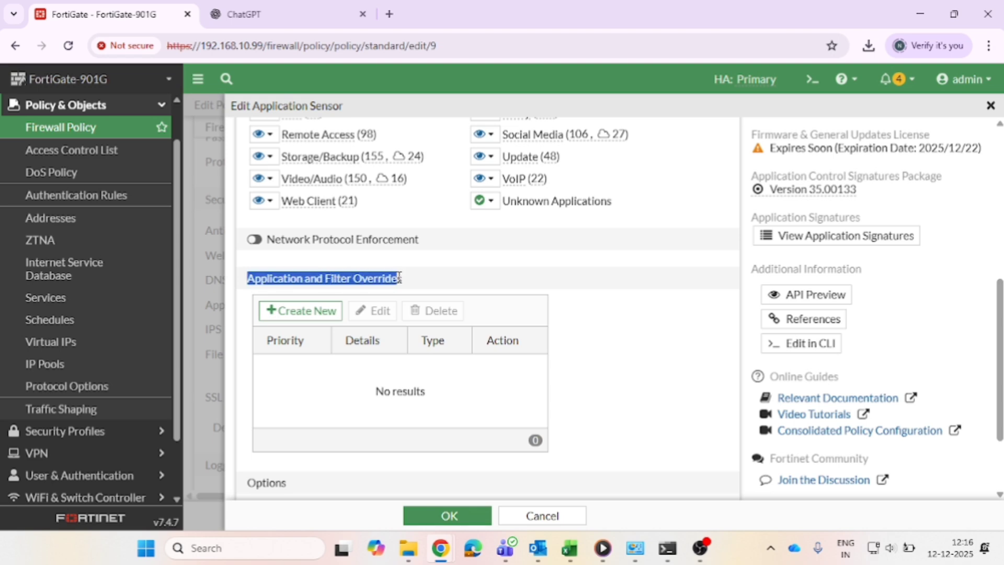
click(291, 314)
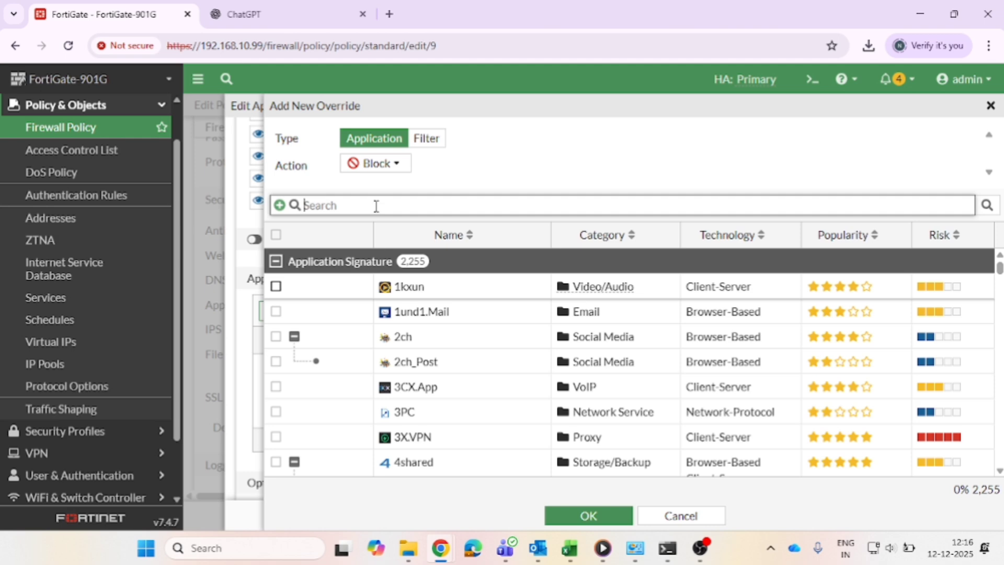
click(376, 206)
key(ctrl+v)
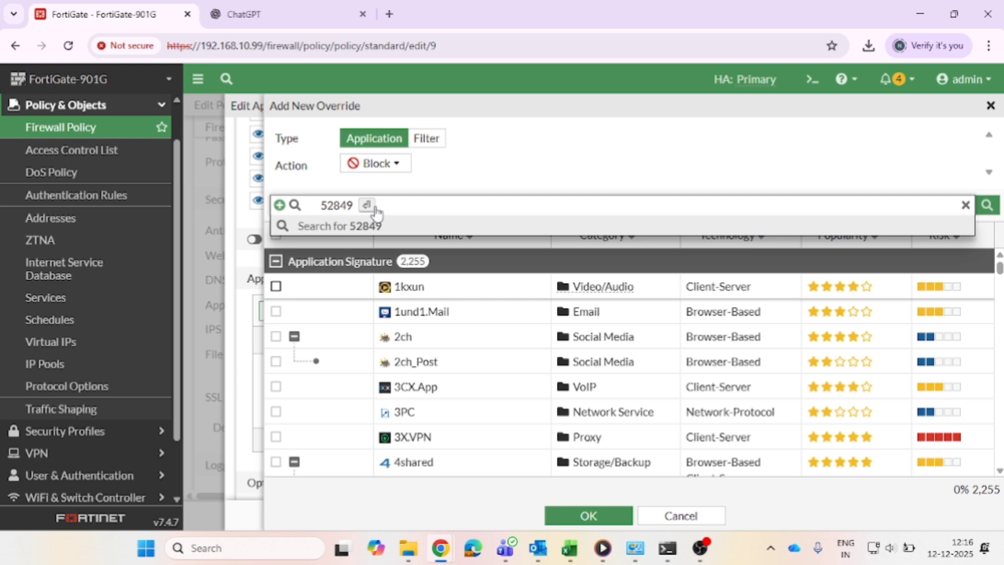
click(376, 208)
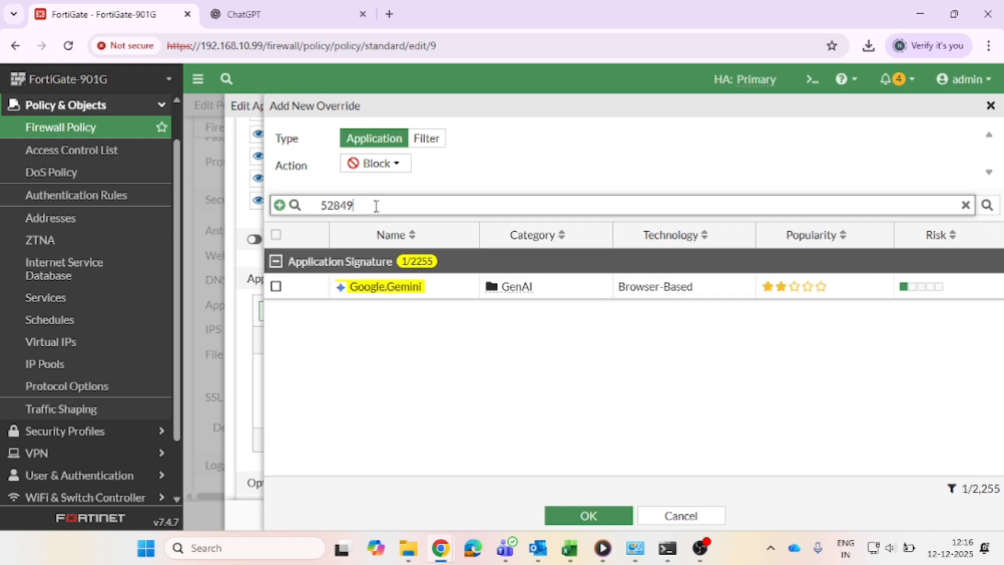
Select the Google.Gemini signature, set the override action to Allow, and add the override.
click(276, 287)
click(386, 164)
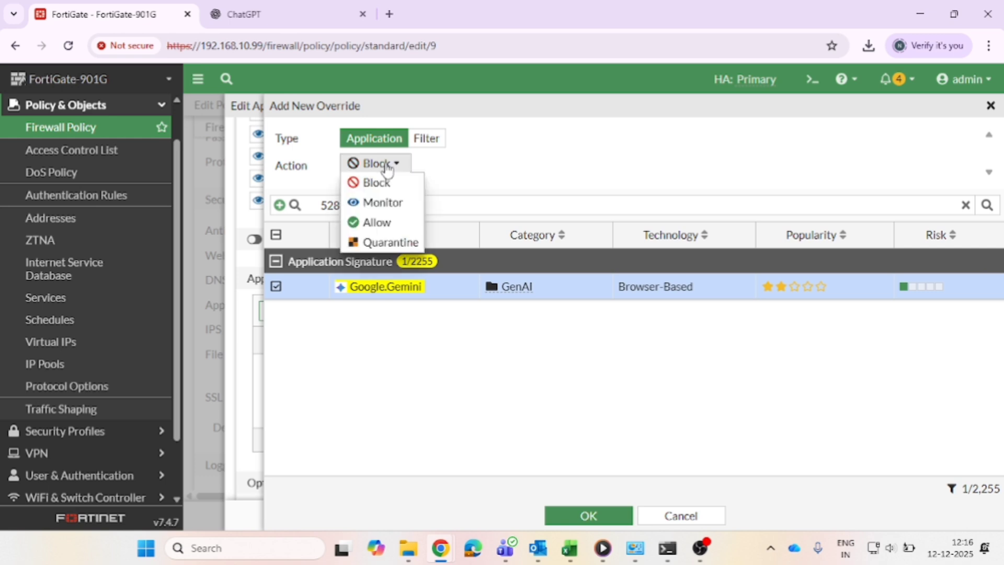
click(378, 222)
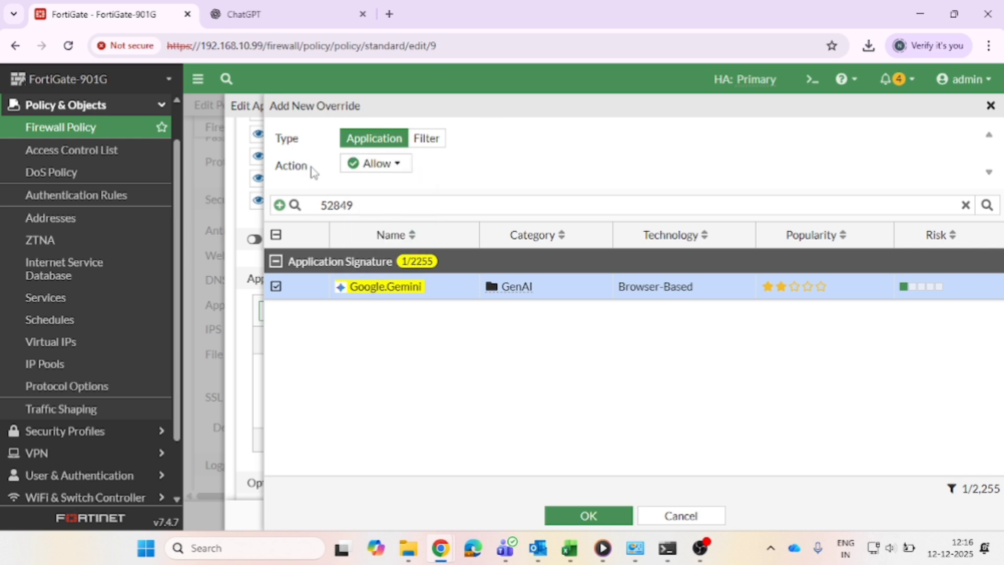
drag(298, 170, 278, 171)
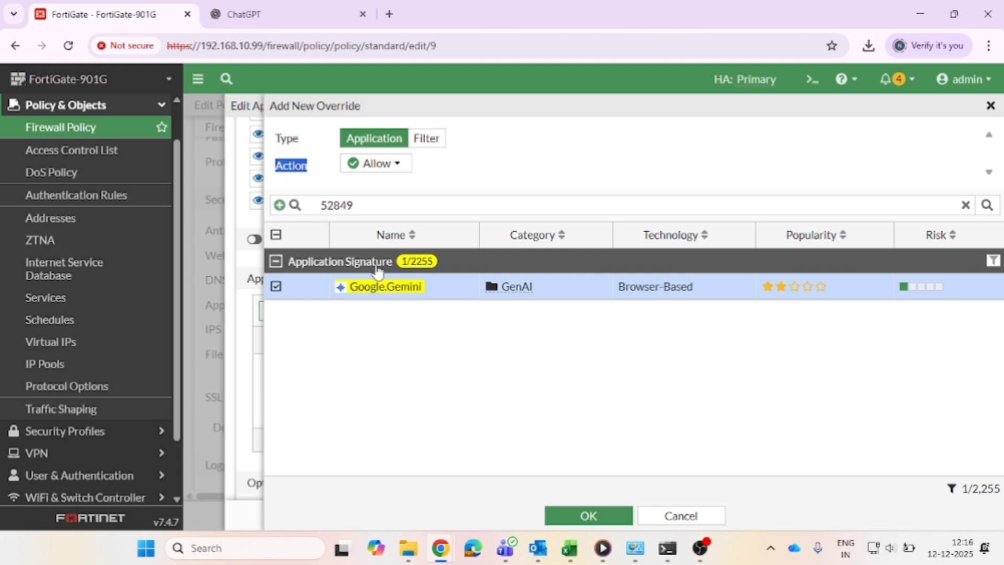
click(602, 519)
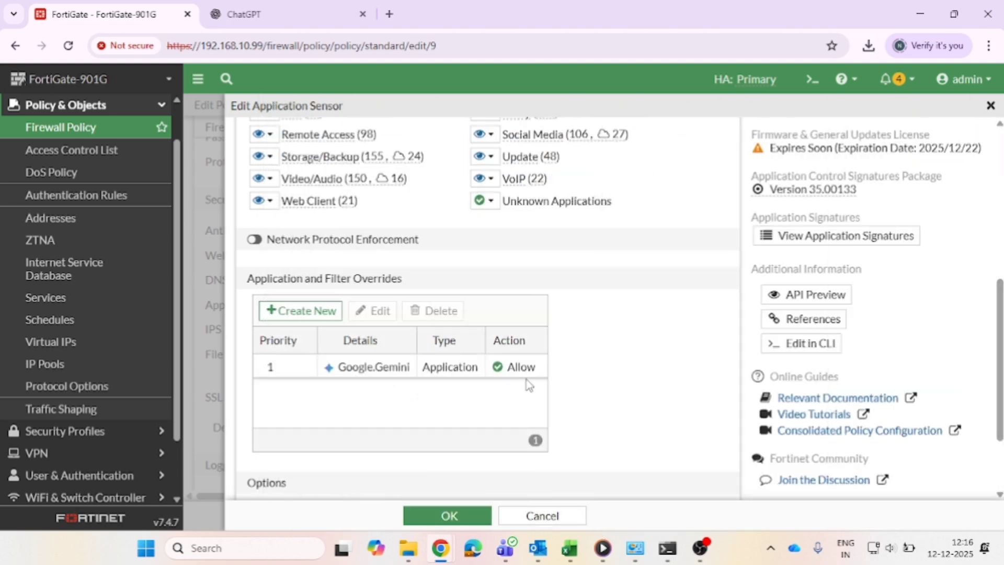
Save the sensor, keep the modified profile selected, and save the LAN-->>INTERNET policy.
click(437, 515)
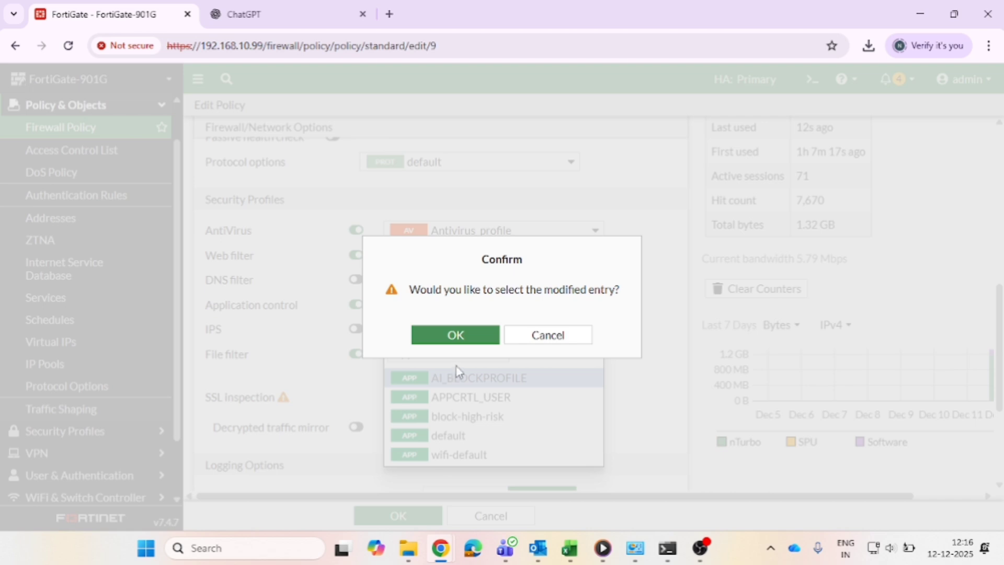
click(451, 347)
mouse_move(408, 541)
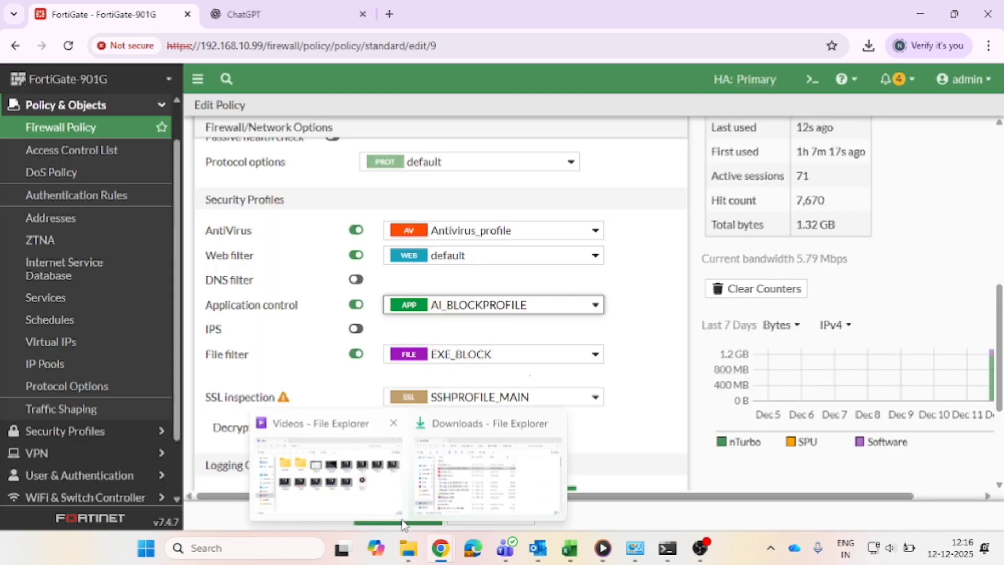
click(396, 517)
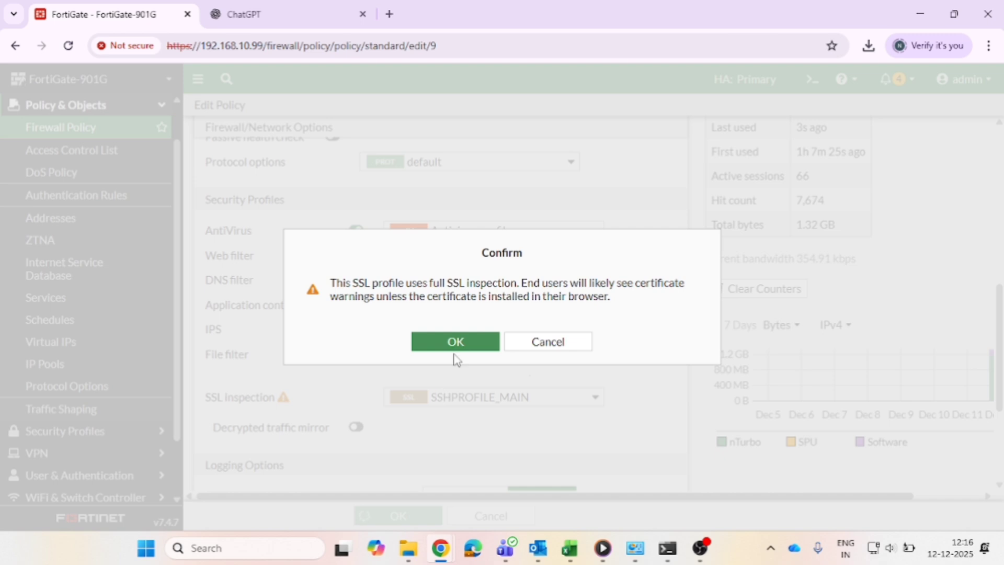
click(455, 349)
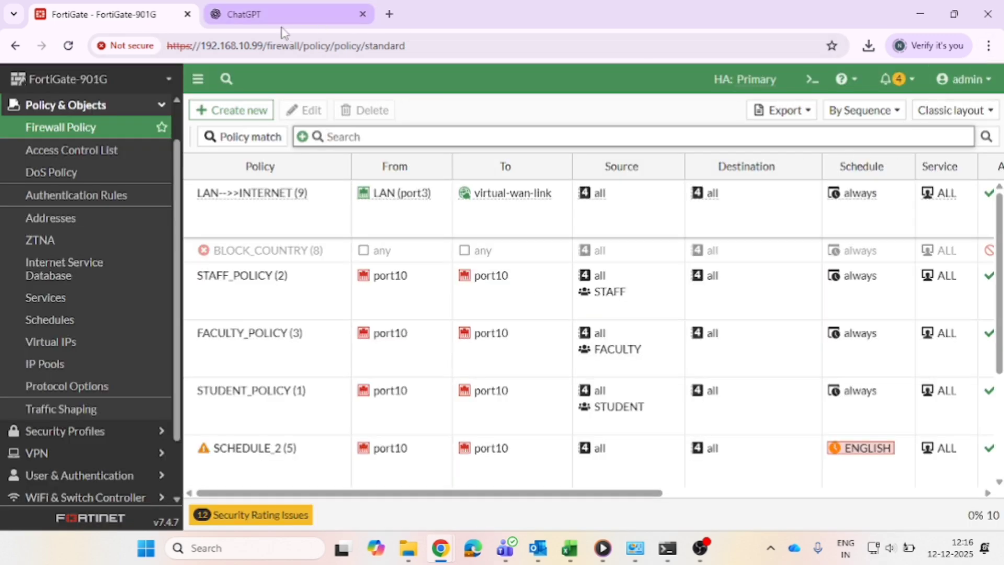
click(265, 24)
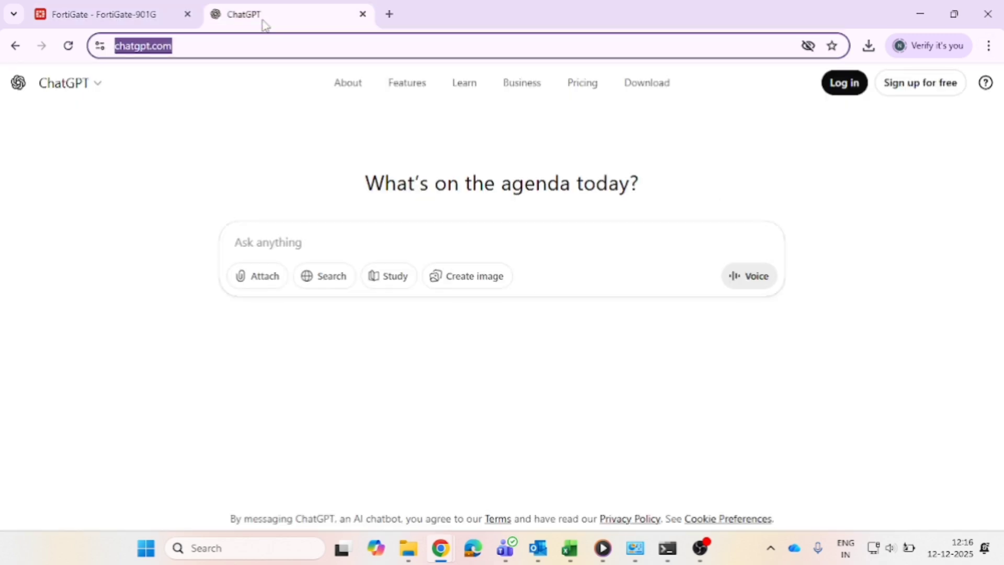
click(988, 46)
click(881, 161)
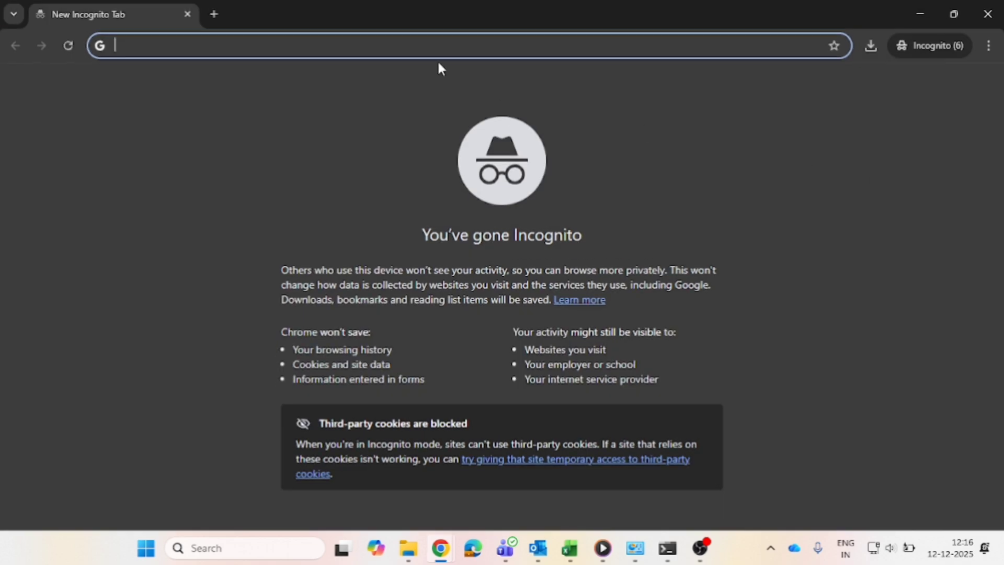
text(GEMINAI)
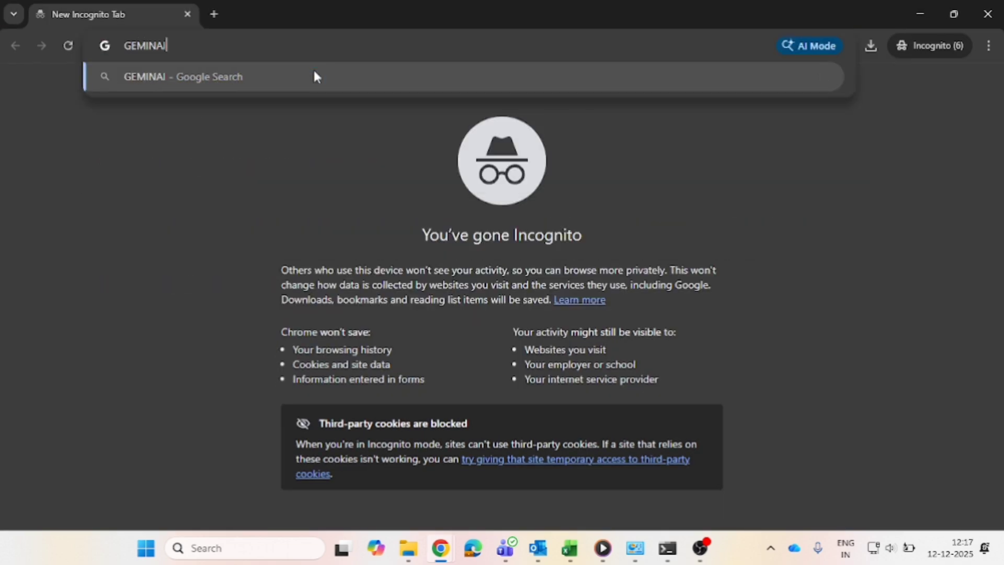
click(314, 74)
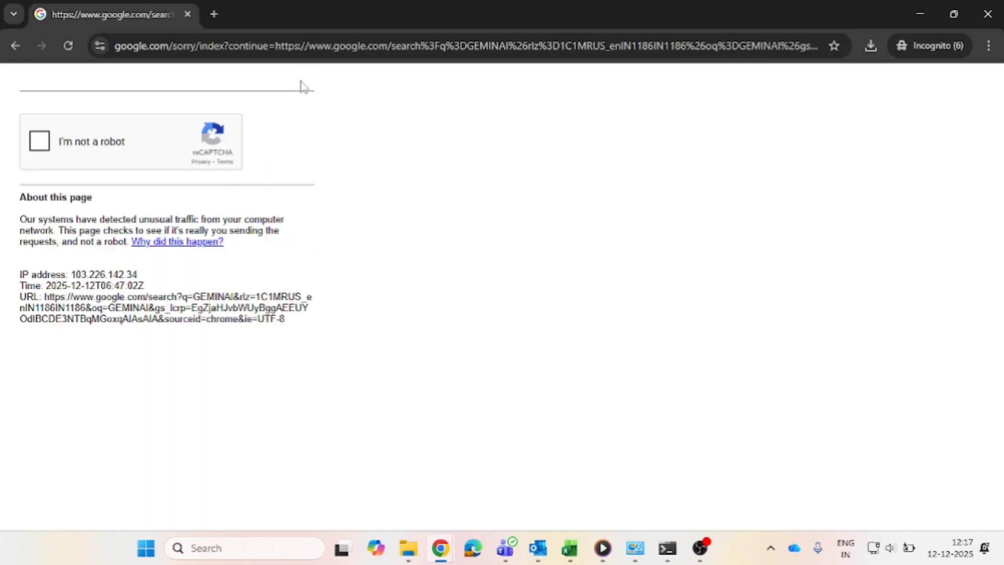
click(67, 47)
click(67, 47)
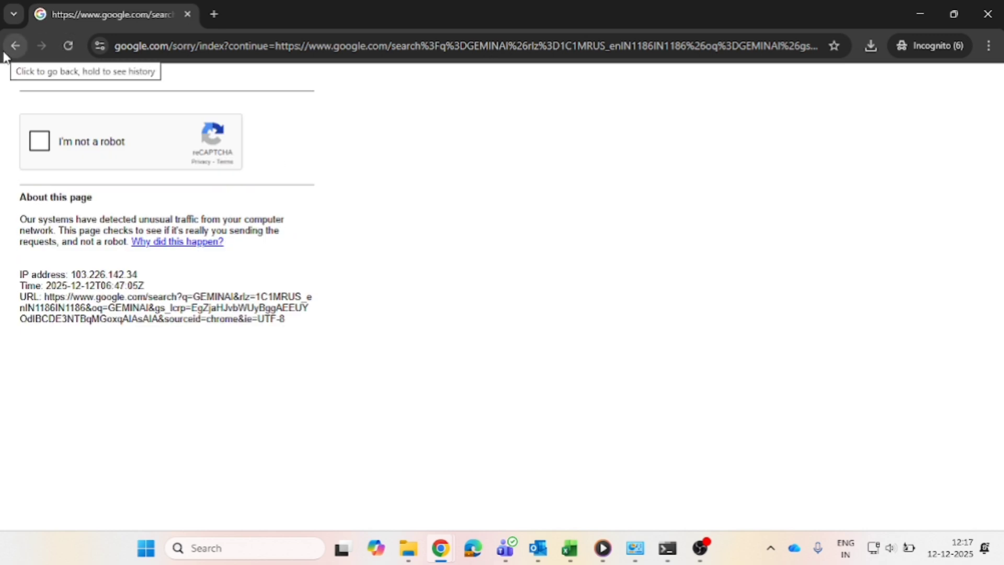
click(187, 15)
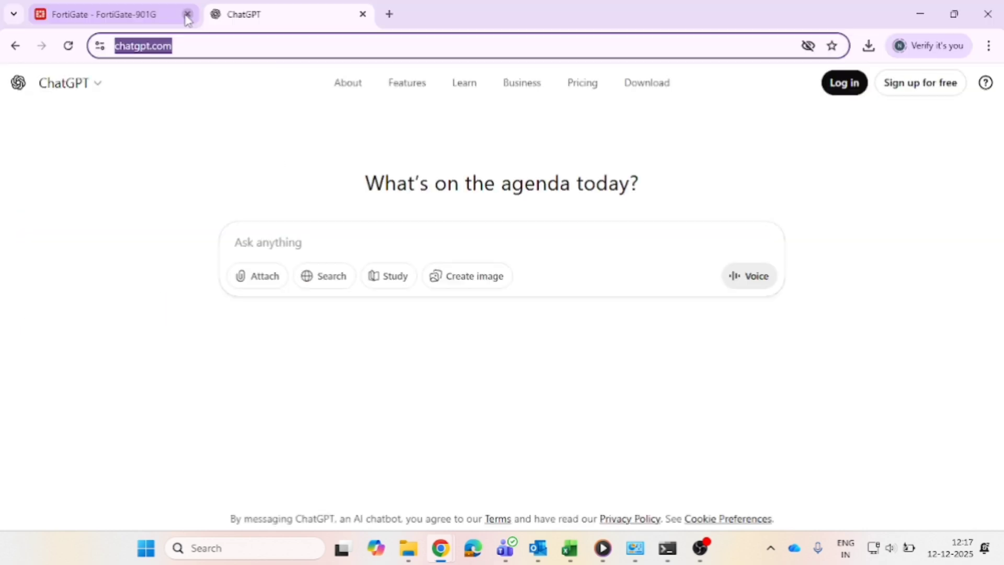
Search Google for GEMINAI in a new tab and open the Google Gemini result.
click(389, 14)
text(GEM)
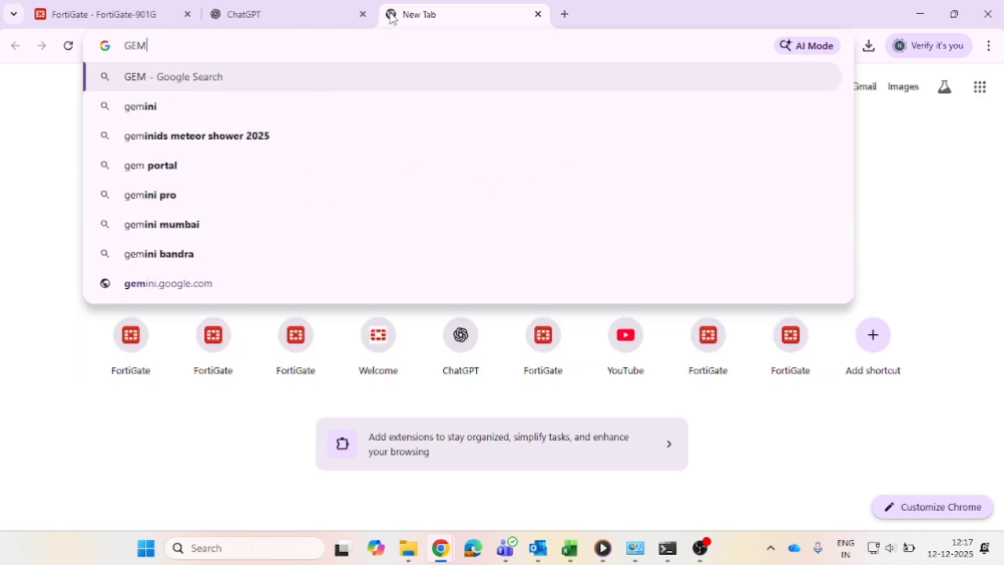
text(INAI)
key(Return)
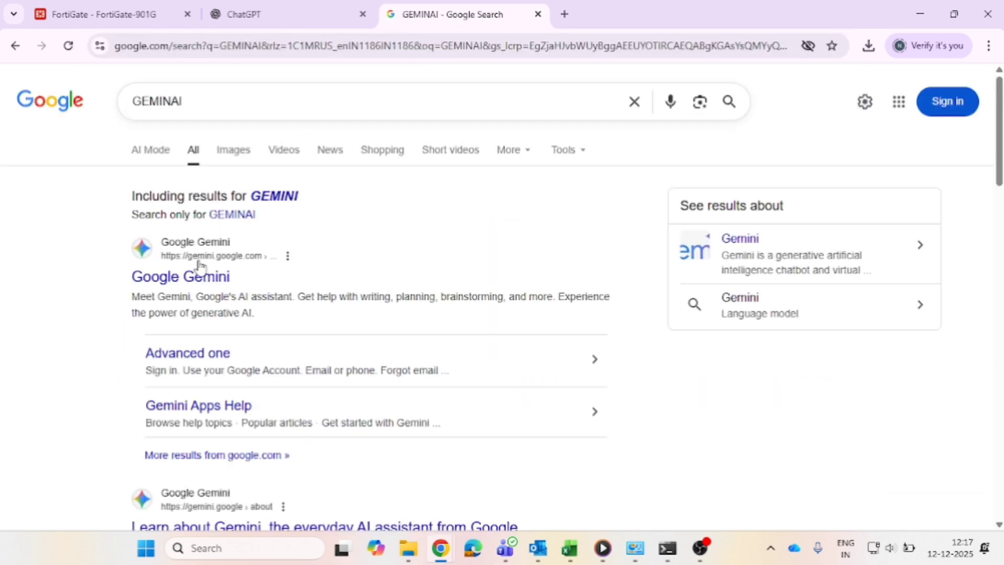
click(188, 278)
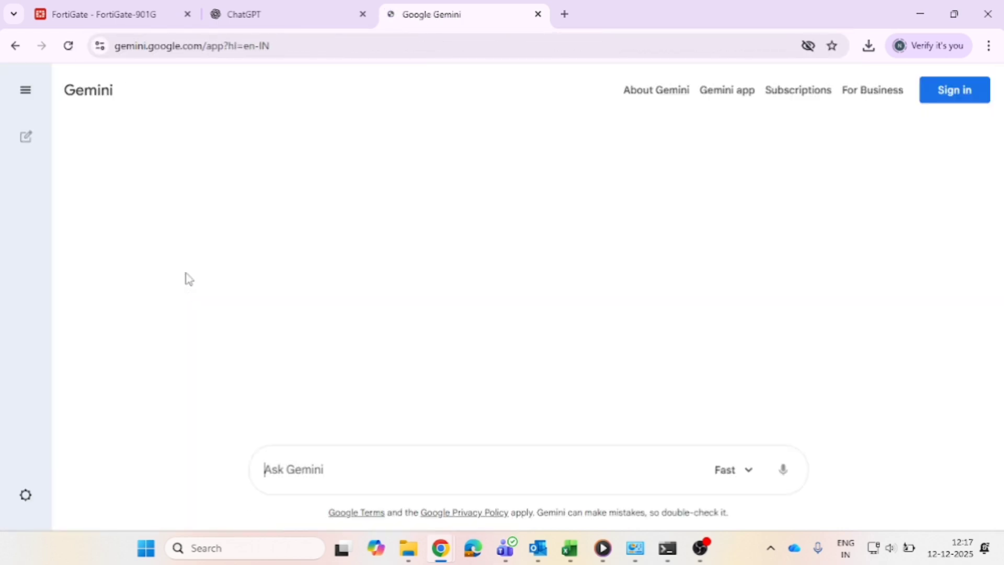
Open chatgpt.com in another new tab and reload the page.
click(564, 14)
text(chat)
key(Return)
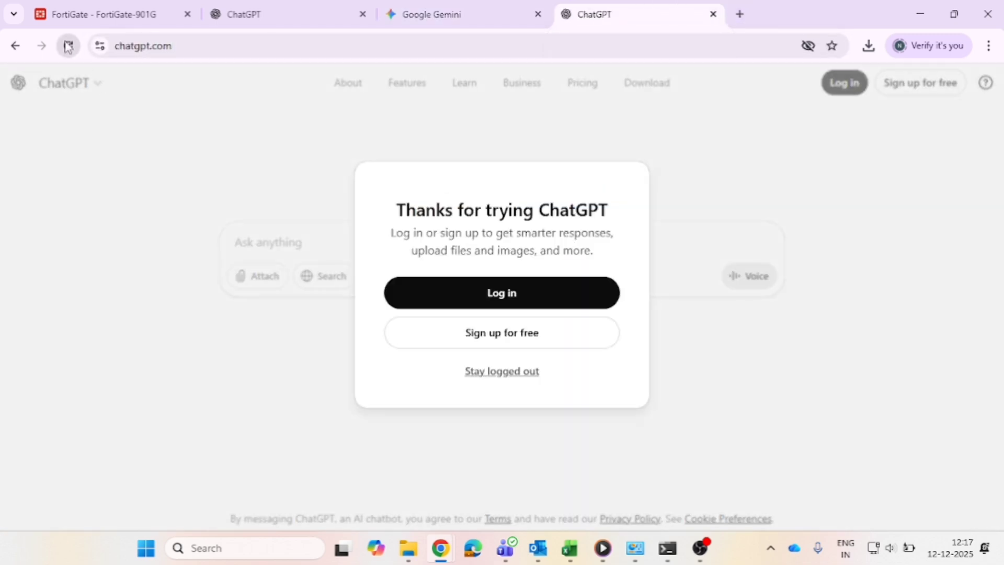
click(70, 47)
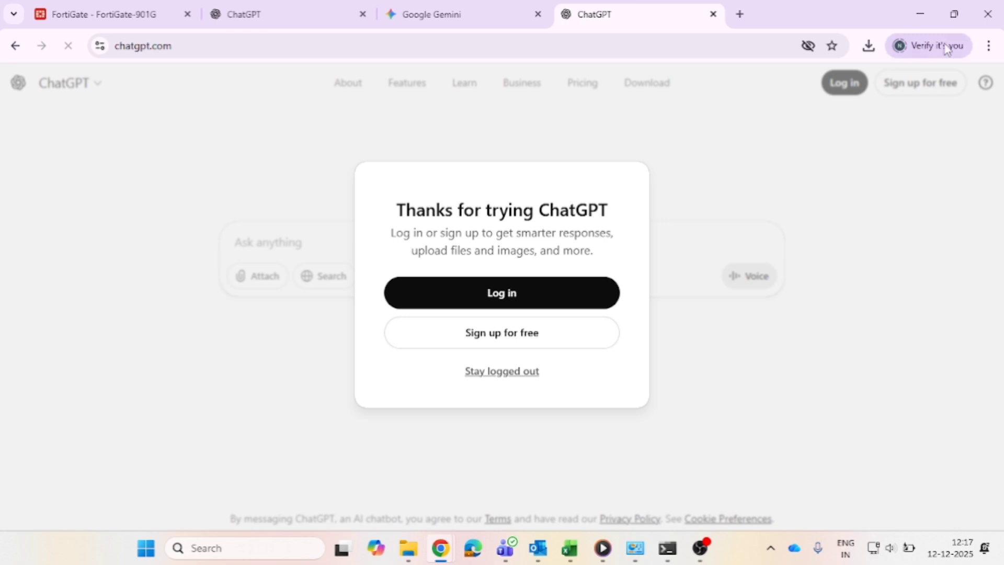
Open a new incognito window and go to chatgpt.com.
click(989, 46)
click(808, 196)
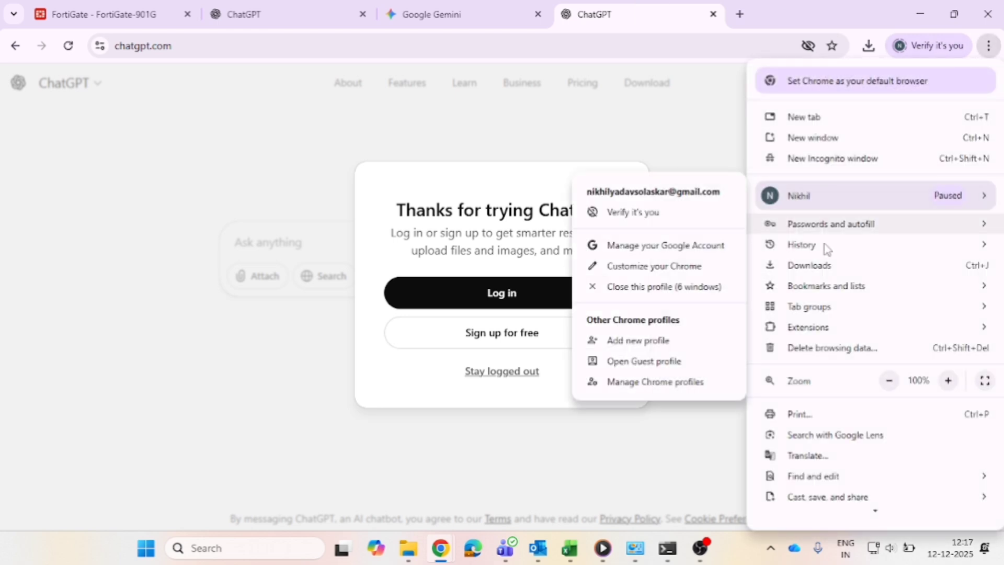
click(825, 158)
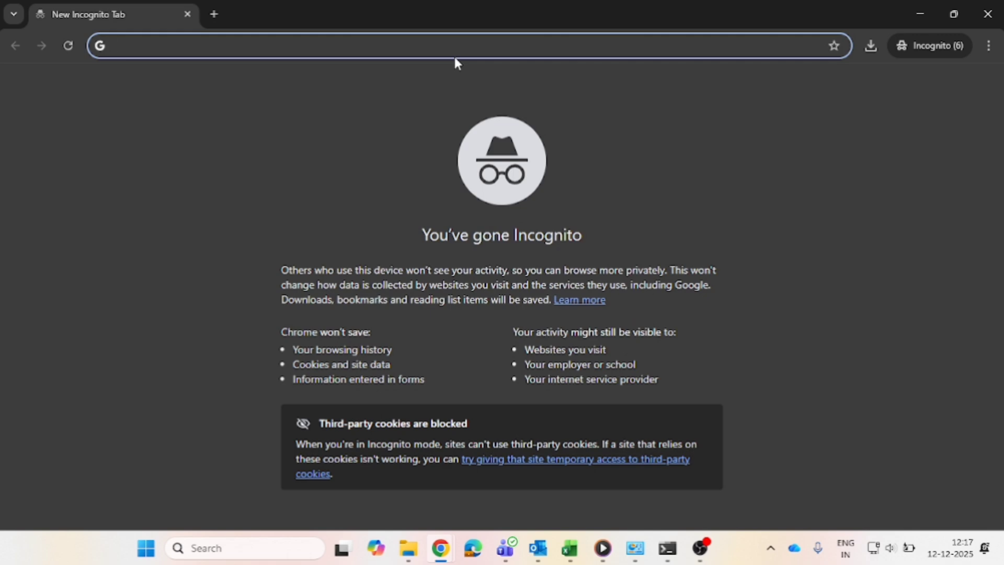
text(Chatgpt)
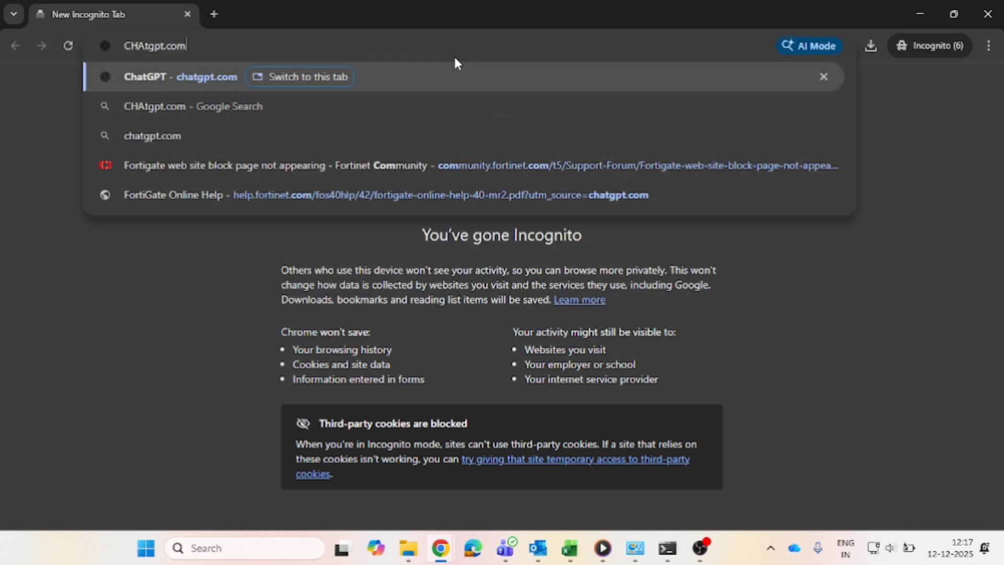
key(Return)
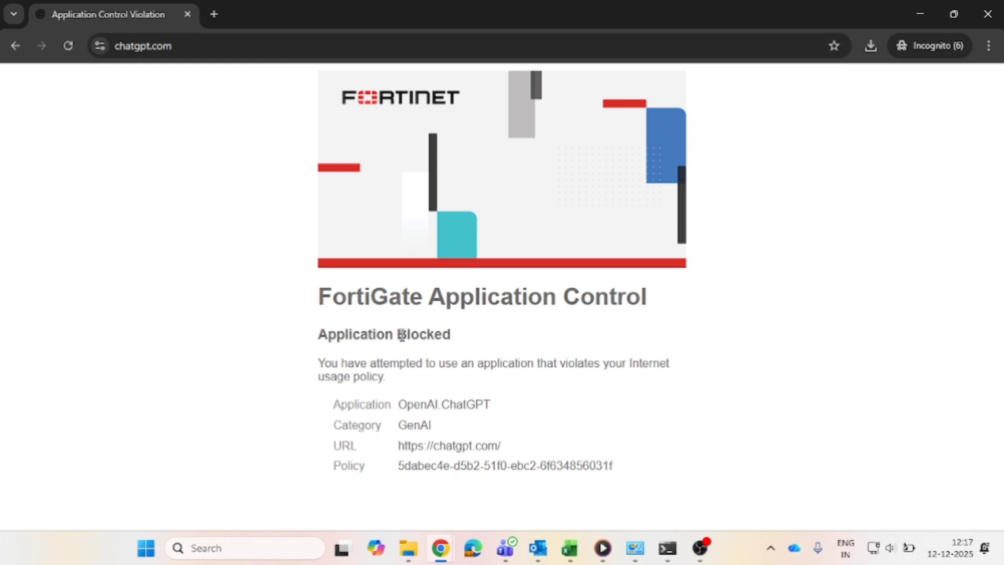
Open a new incognito tab and search Google for GEMINAI from the address bar suggestions.
click(223, 16)
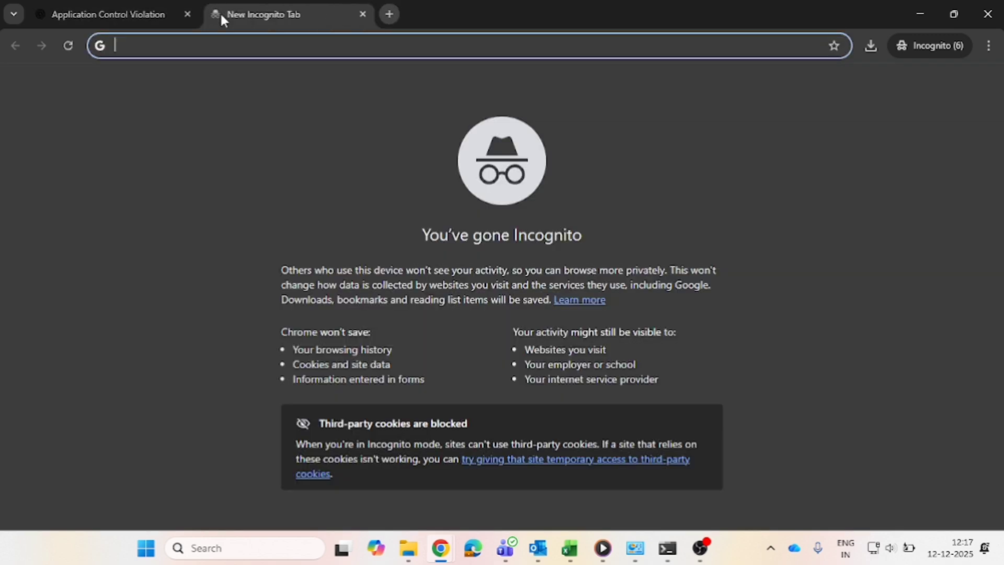
text(GE)
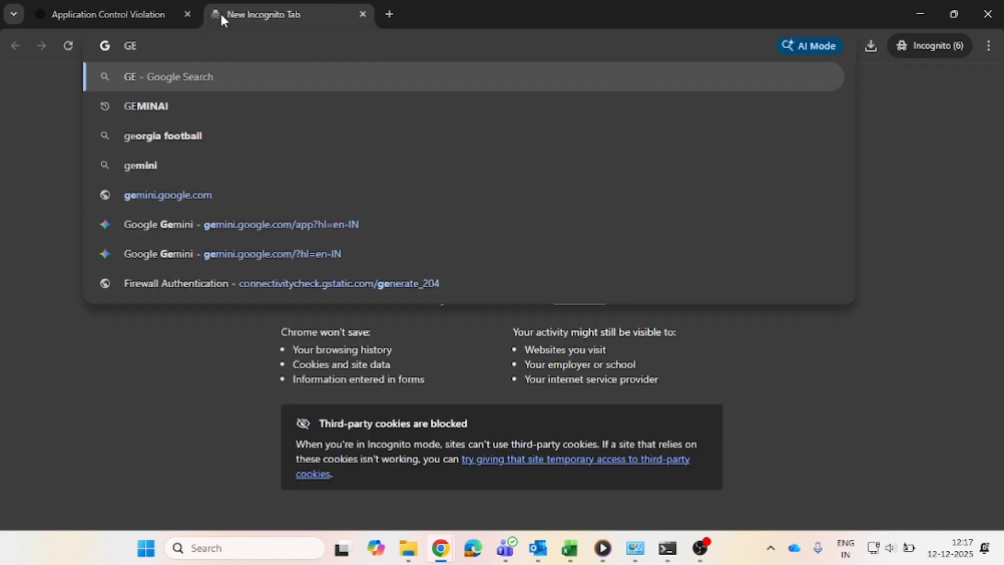
key(Down)
key(Return)
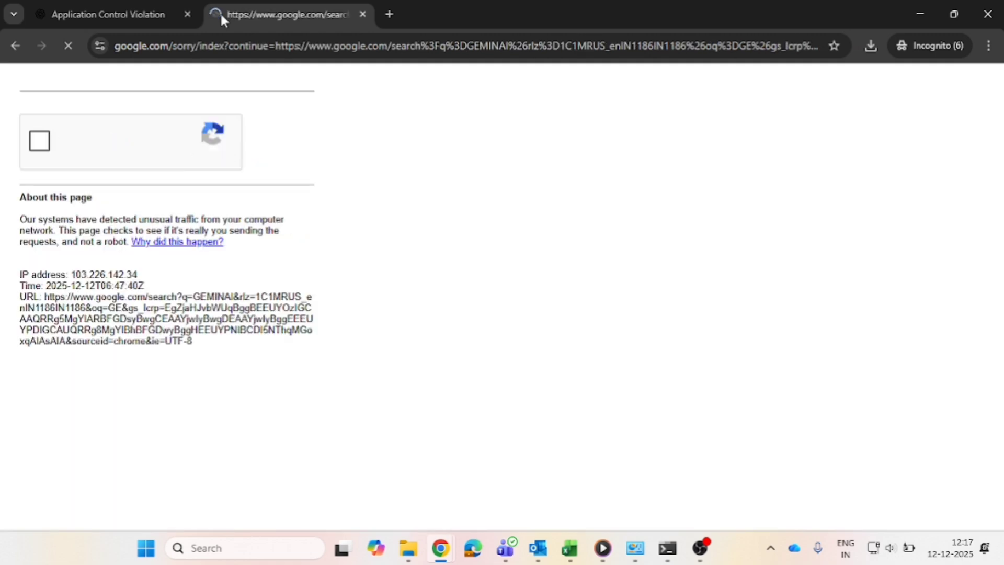
Complete the reCAPTCHA check by selecting the traffic light and motorcycle images and verifying.
click(40, 141)
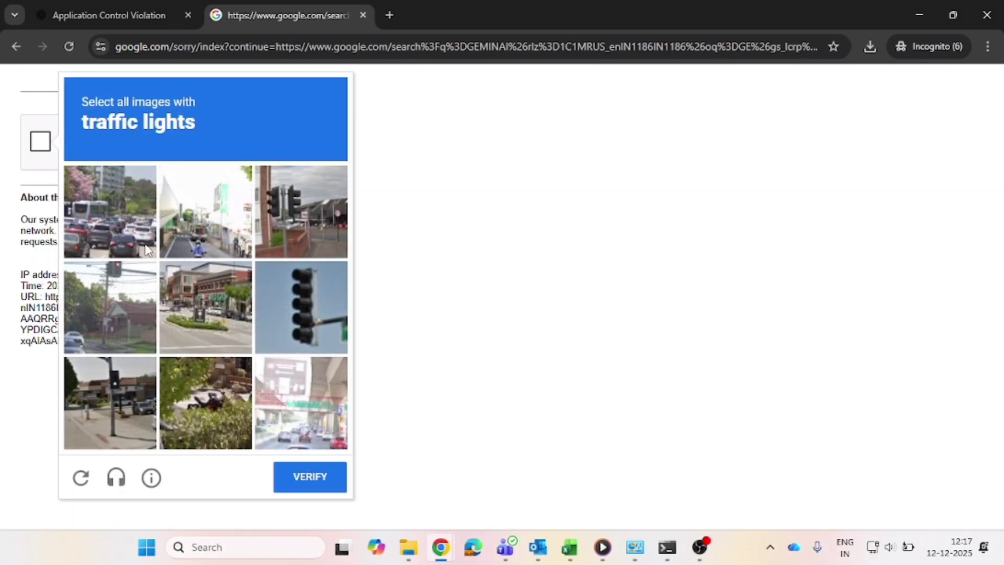
click(145, 248)
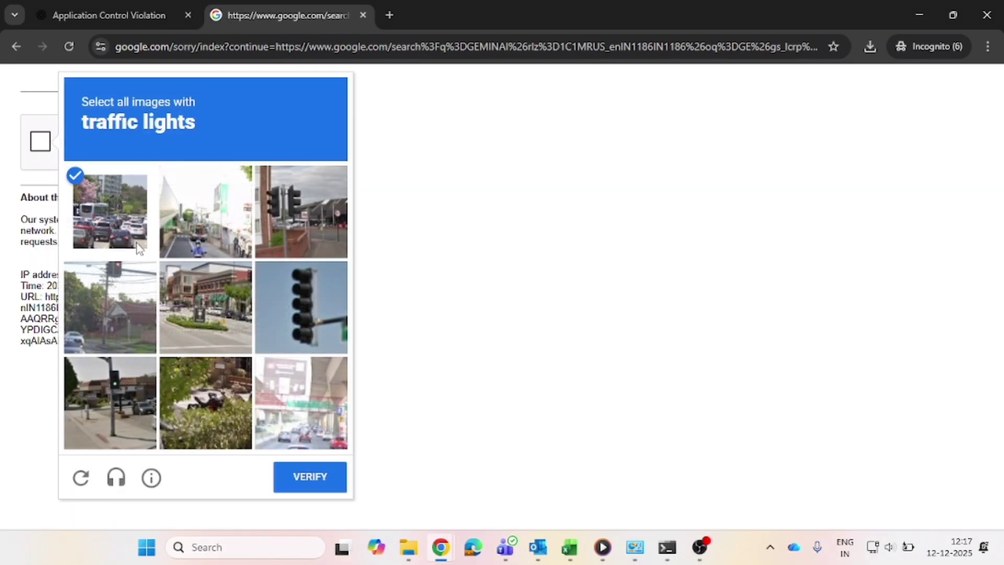
click(126, 402)
click(294, 424)
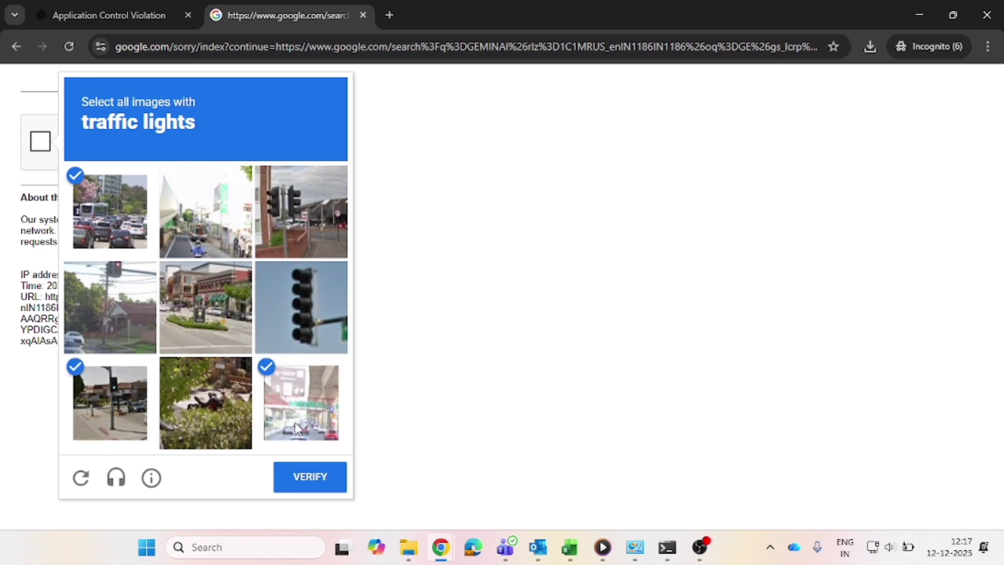
click(320, 488)
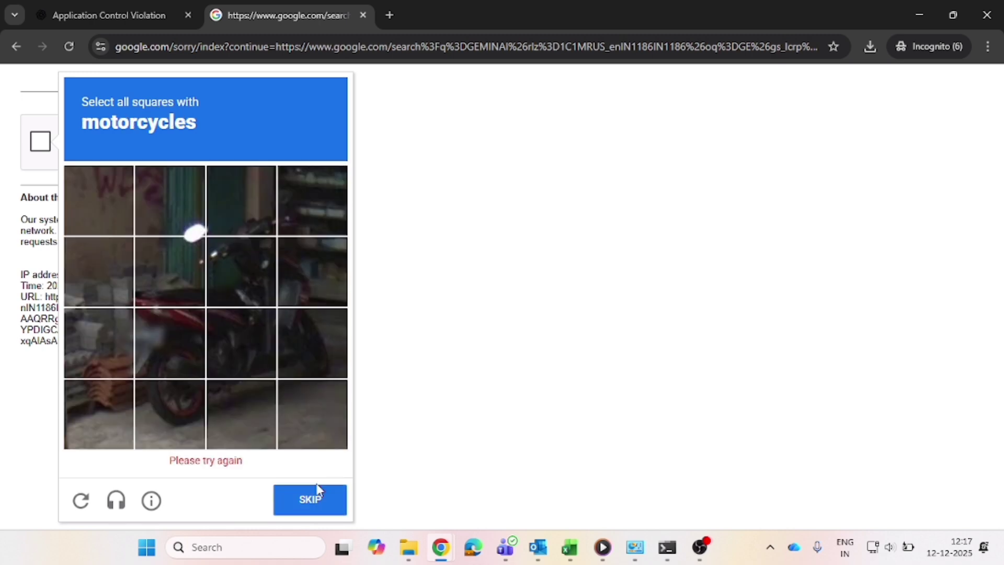
click(184, 361)
click(214, 353)
click(233, 284)
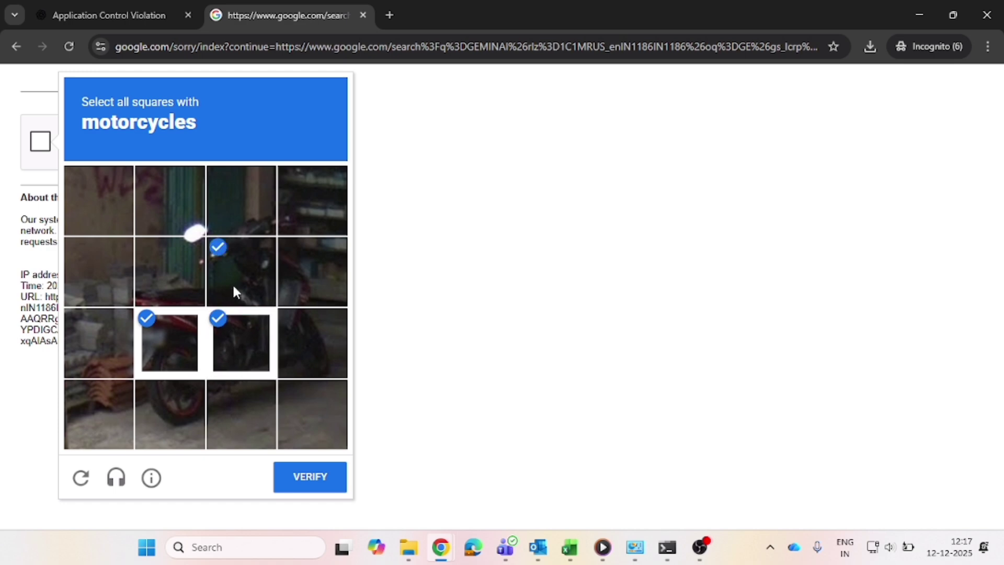
click(308, 275)
click(196, 409)
click(264, 435)
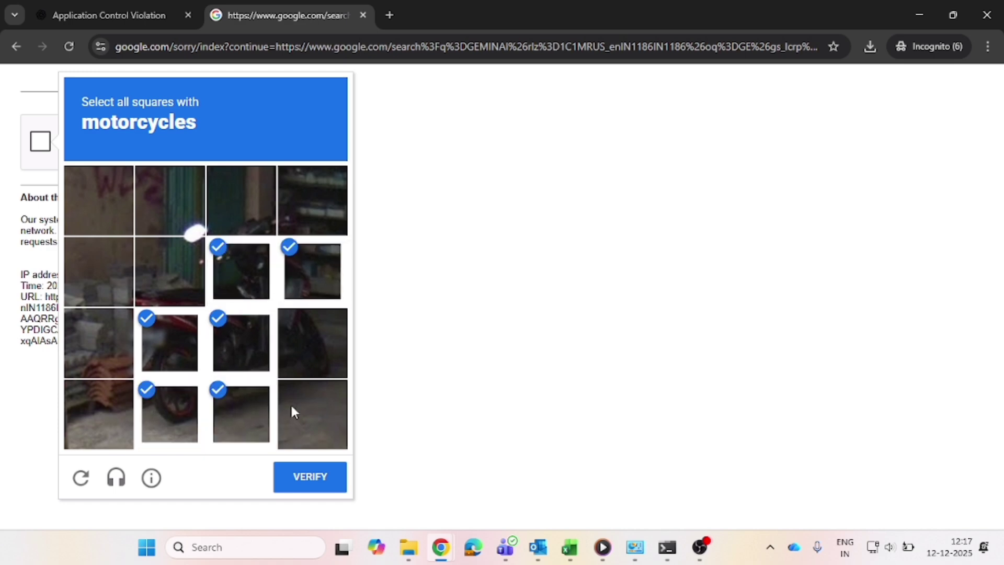
click(310, 373)
click(317, 476)
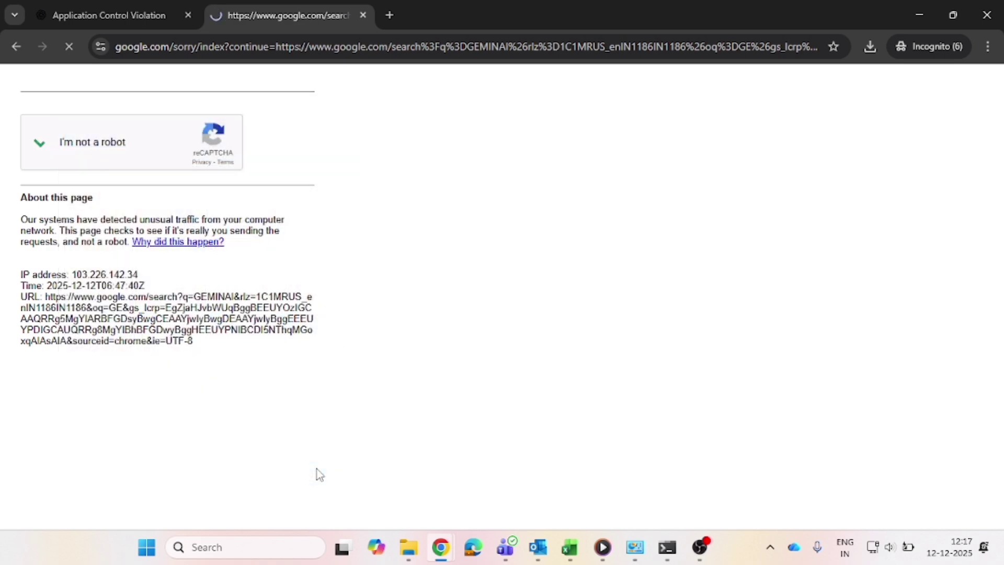
Open the Google Gemini result and send the prompt GIVE ME SQL CODE\ to Gemini.
click(165, 337)
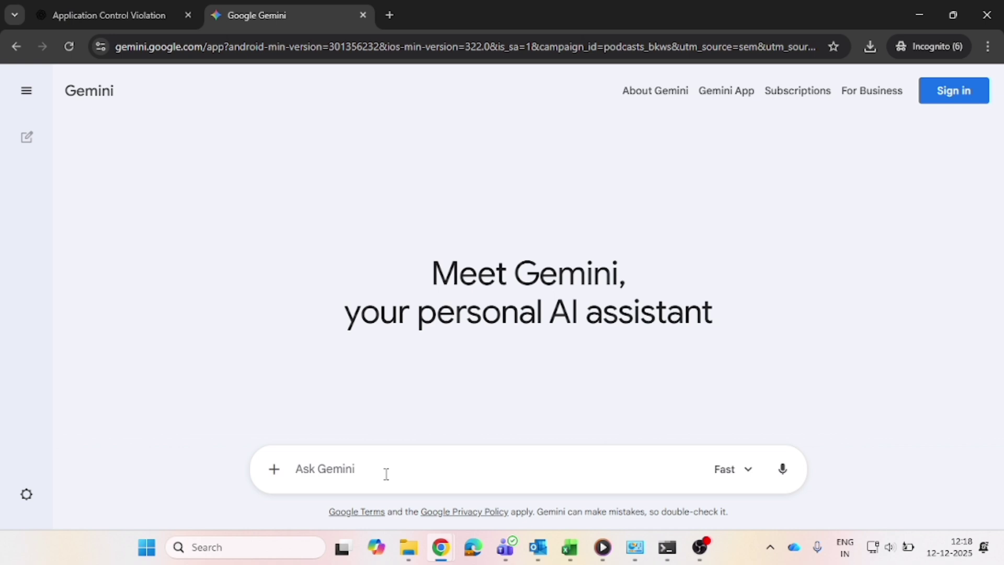
text(GIVE ME SQL CODE)
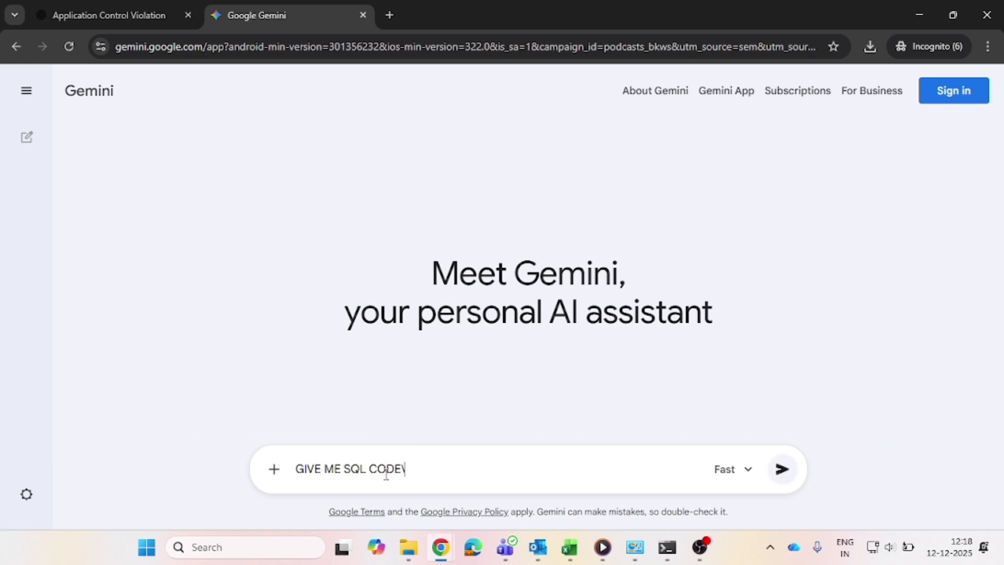
key(Return)
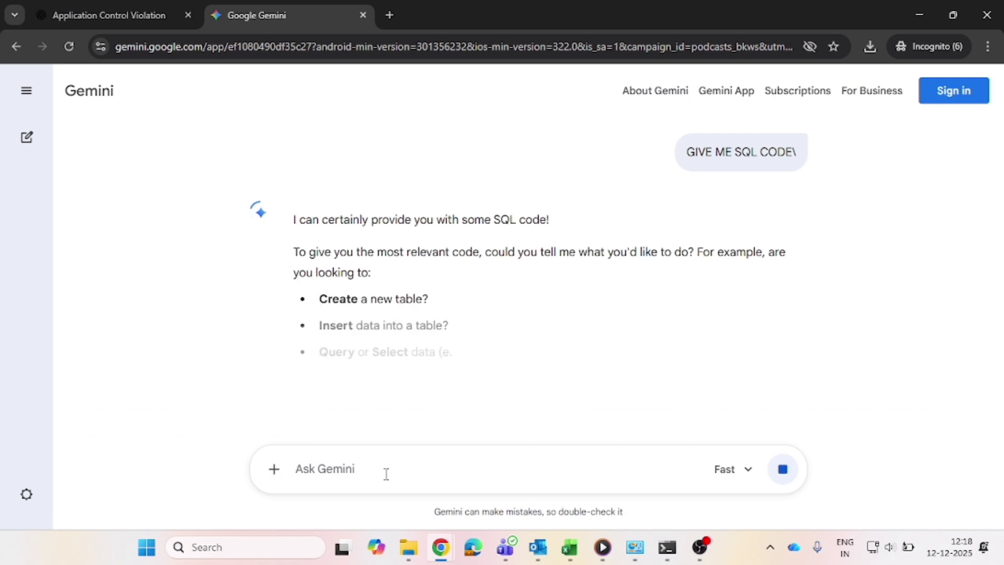
scroll(386, 333, down, 3)
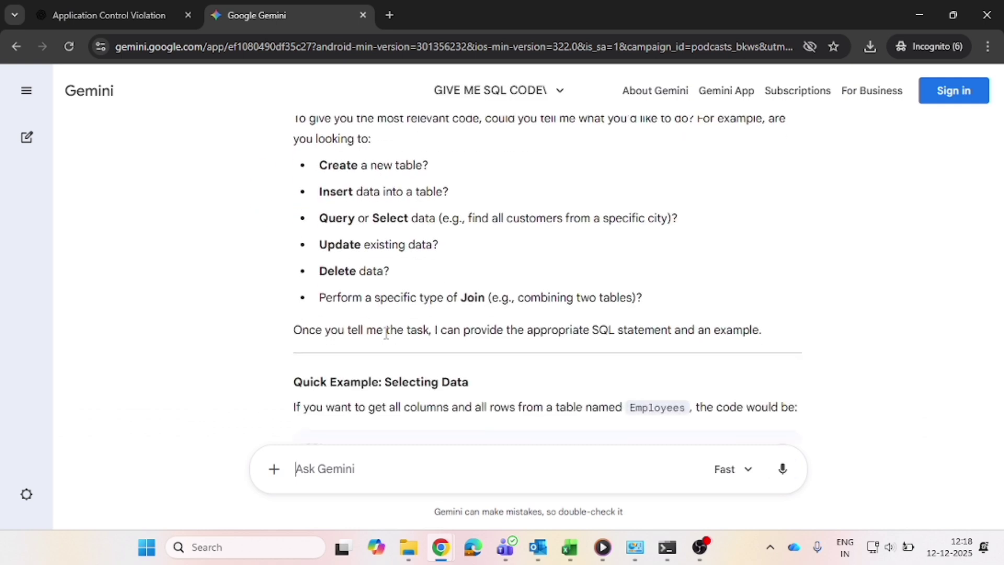
Compare the blocked ChatGPT page's Application Blocked notice with the Gemini response tab.
click(115, 15)
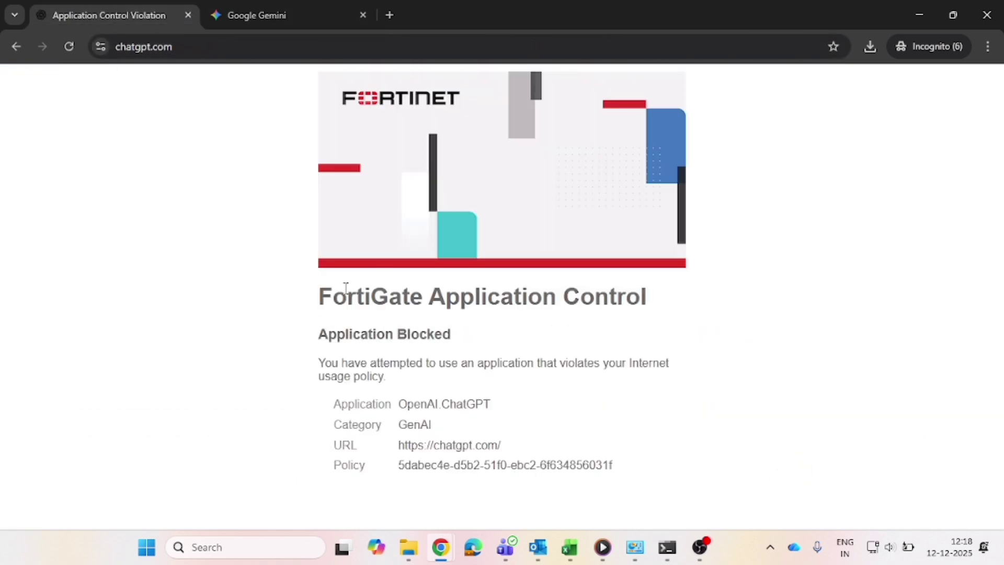
drag(317, 343, 463, 337)
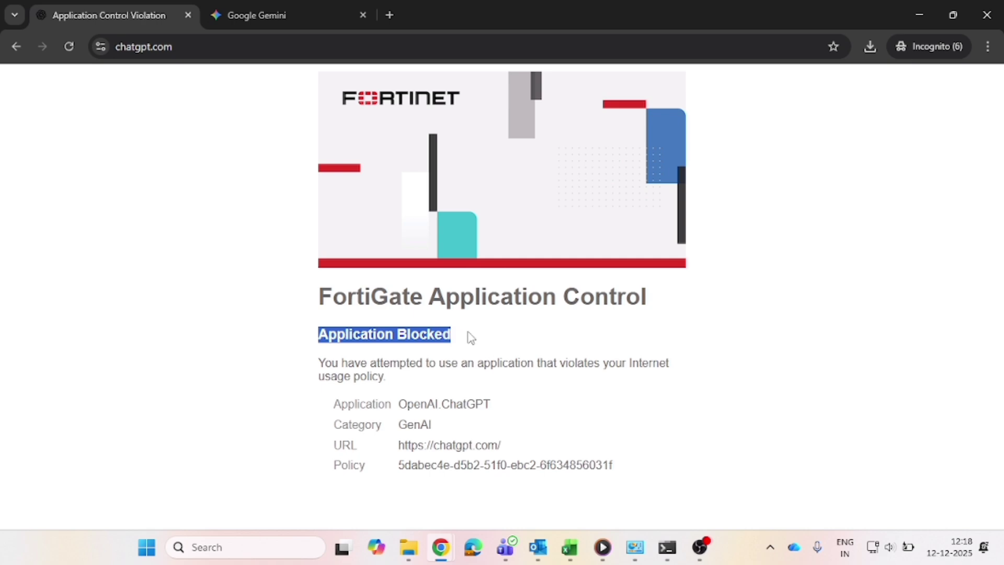
click(270, 3)
scroll(421, 324, down, 3)
scroll(422, 329, up, 5)
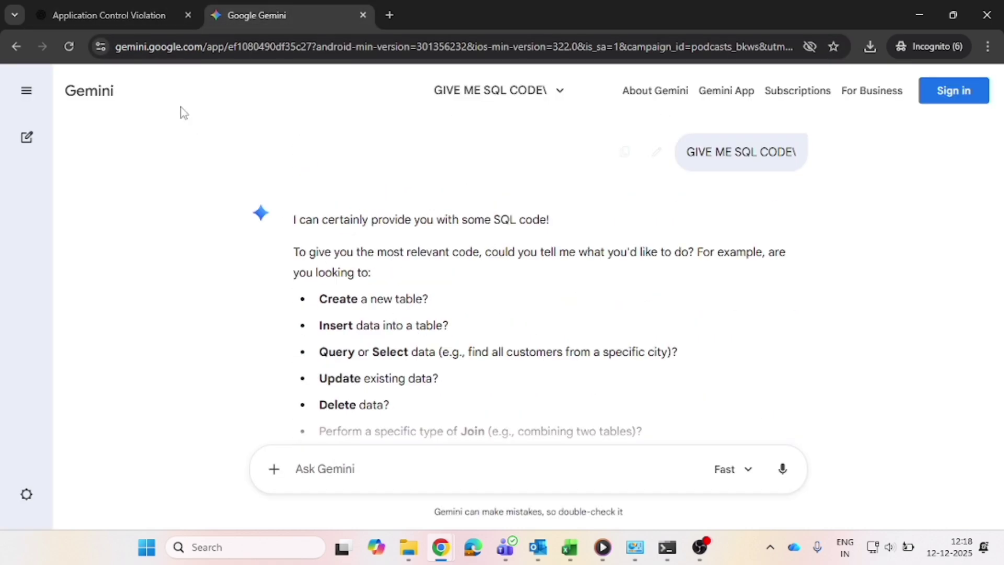
Switch to the FortiGate admin window and open the LAN-->>INTERNET firewall policy for editing.
key(alt+Tab)
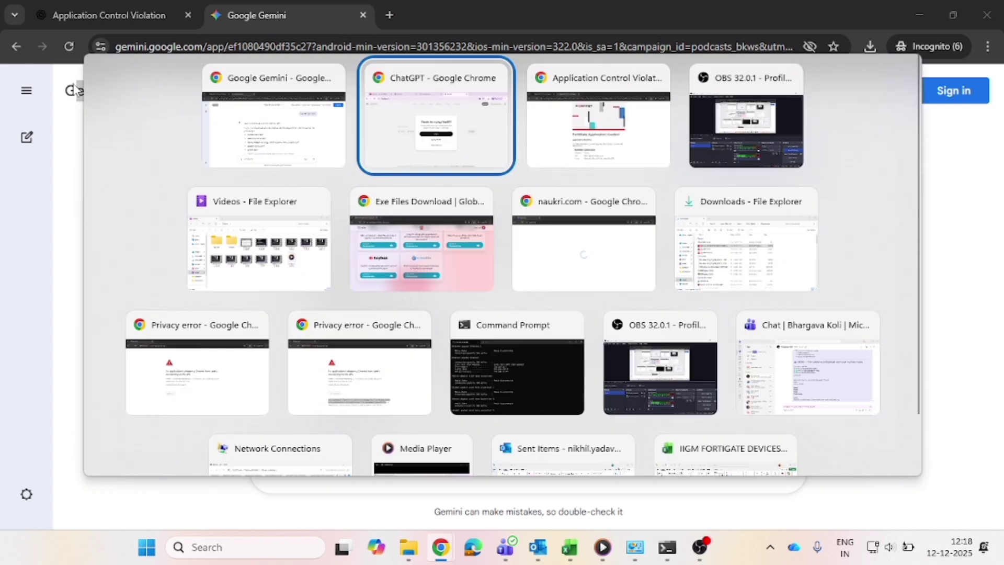
key(alt+Tab)
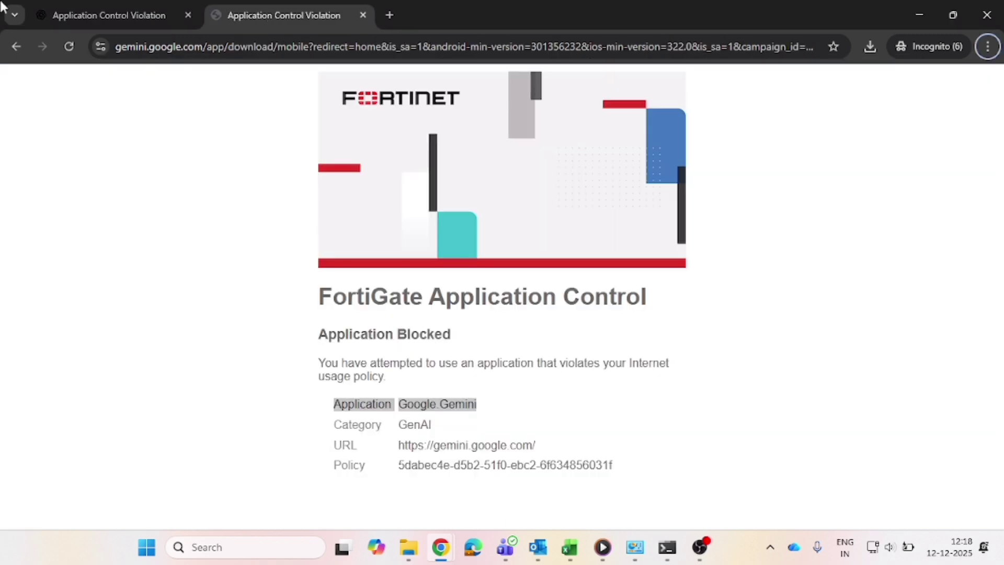
key(alt+Tab)
key(alt+Tab)
key(alt+Tab)
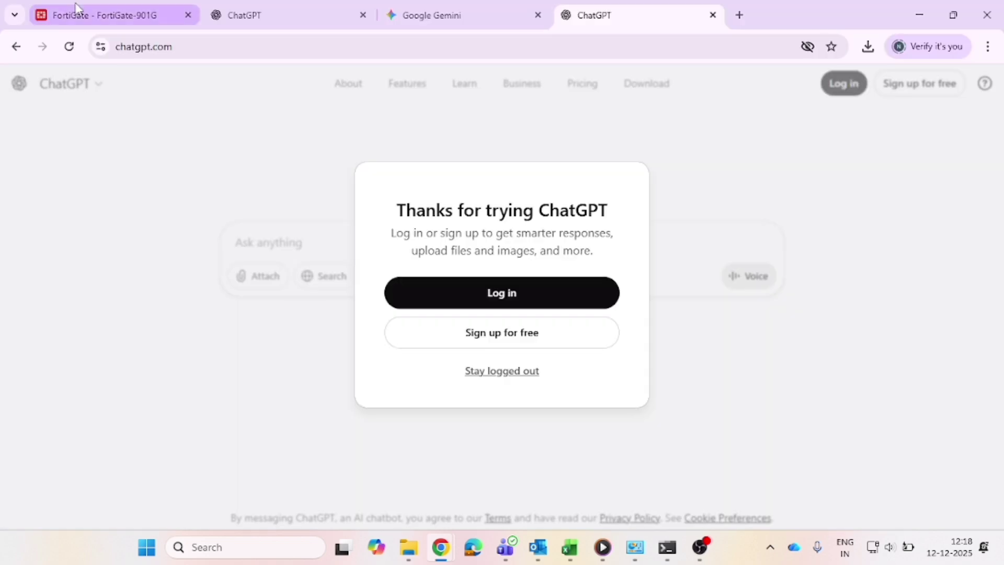
click(74, 2)
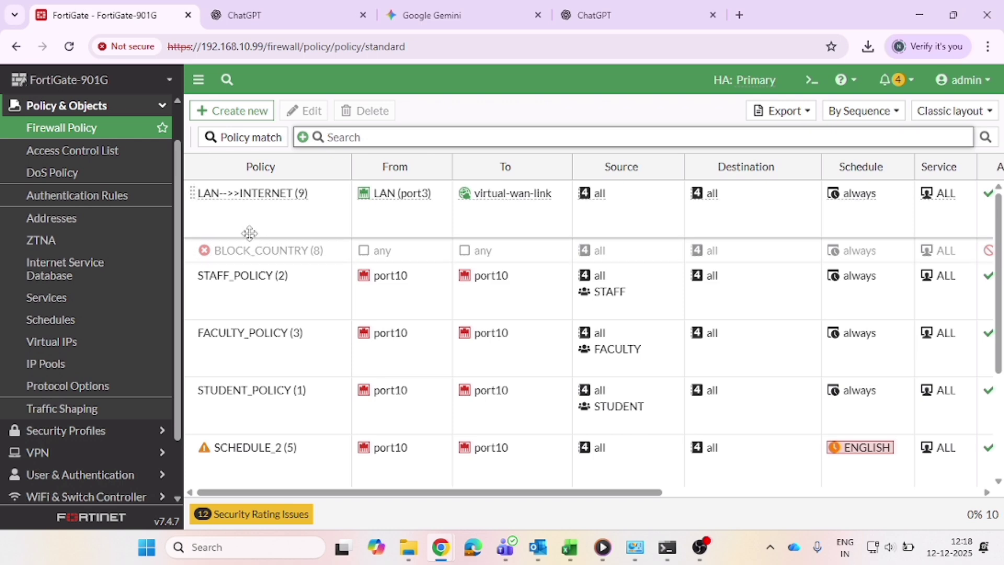
double_click(267, 195)
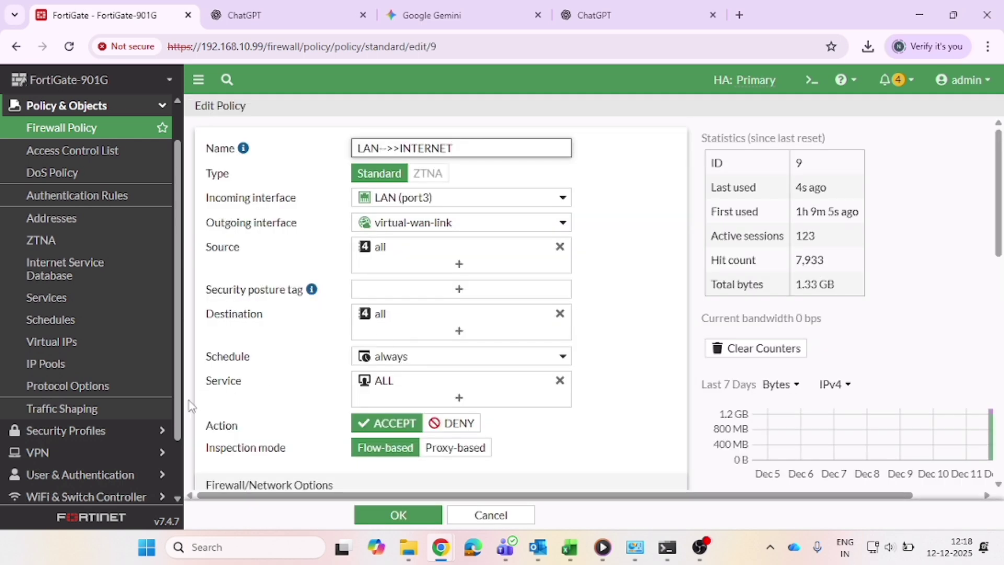
scroll(529, 333, down, 5)
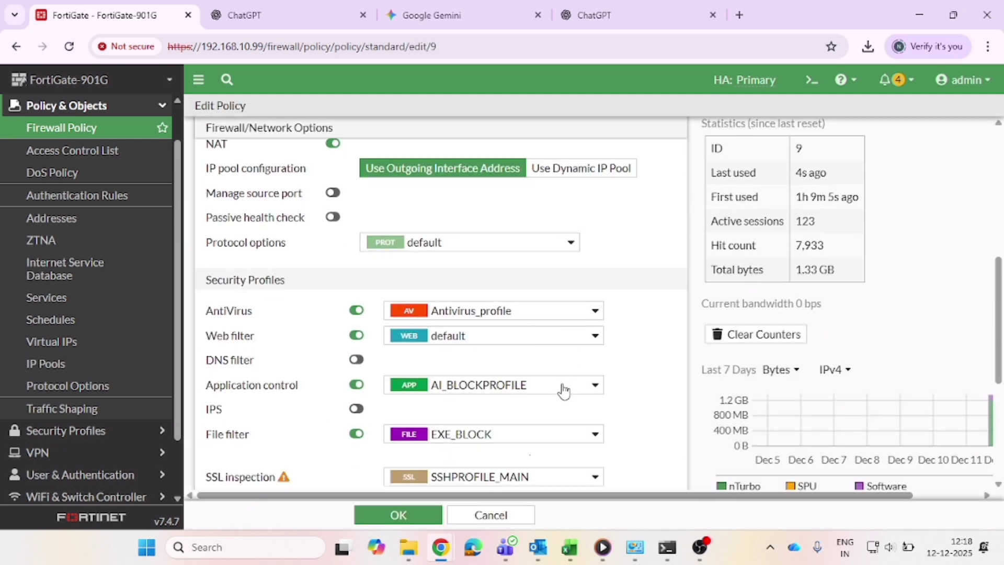
Edit the AI_BLOCKPROFILE application sensor from the policy and start creating a new application override.
click(568, 396)
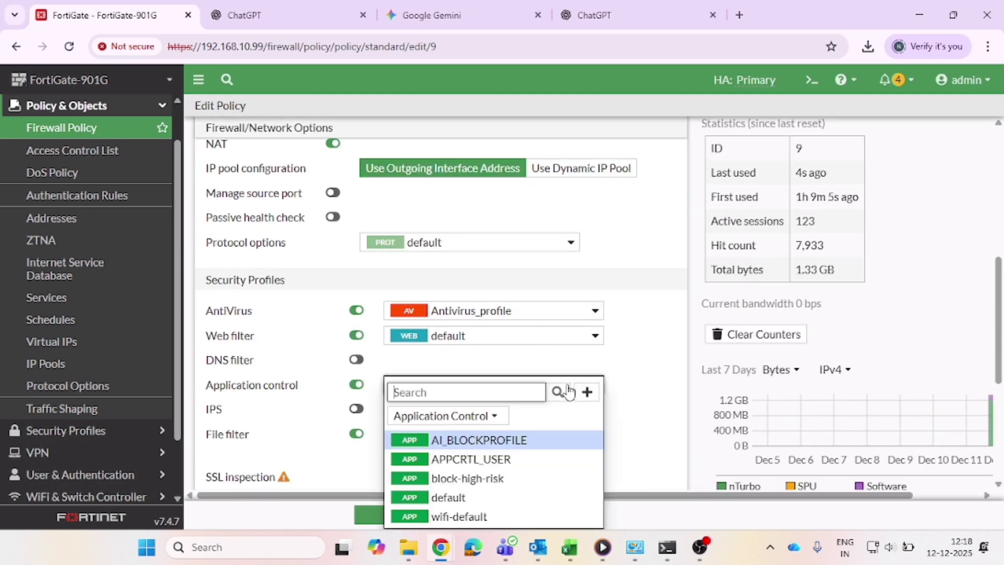
click(591, 443)
scroll(592, 440, down, 7)
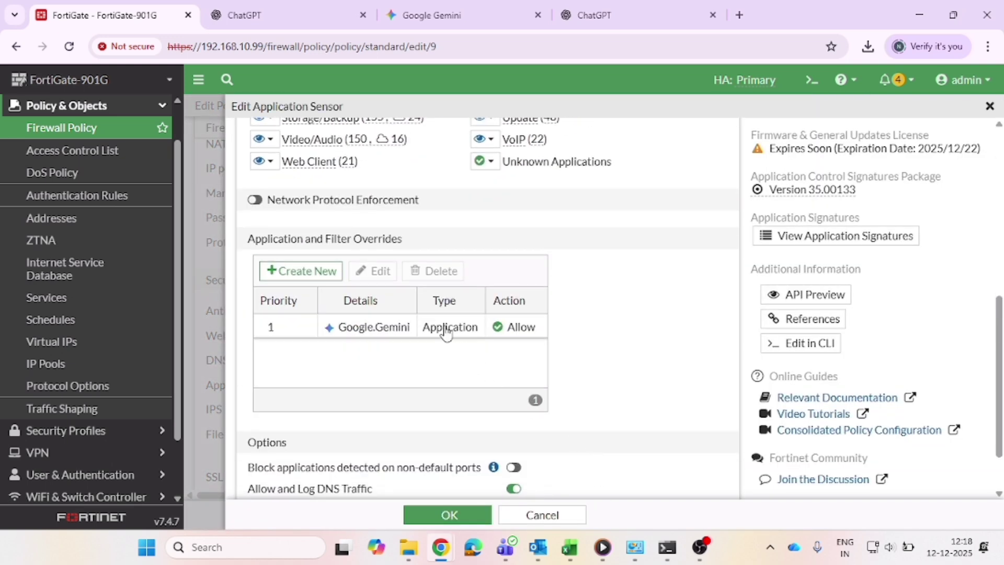
click(446, 329)
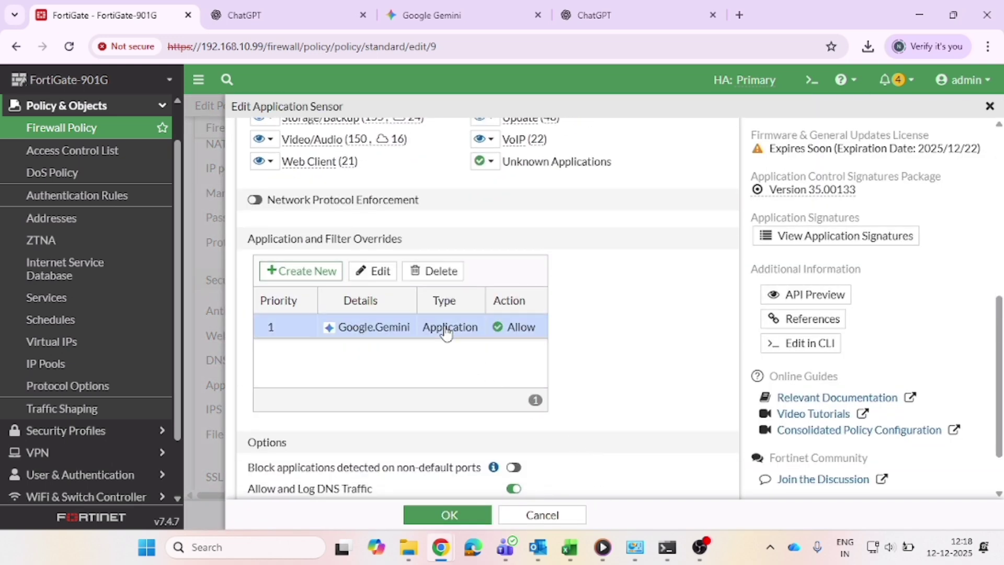
click(324, 278)
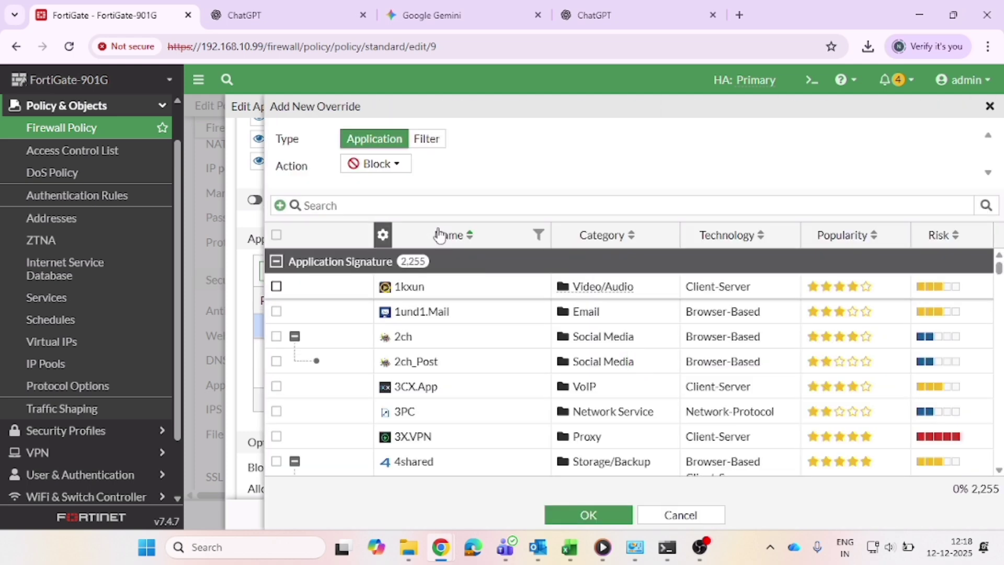